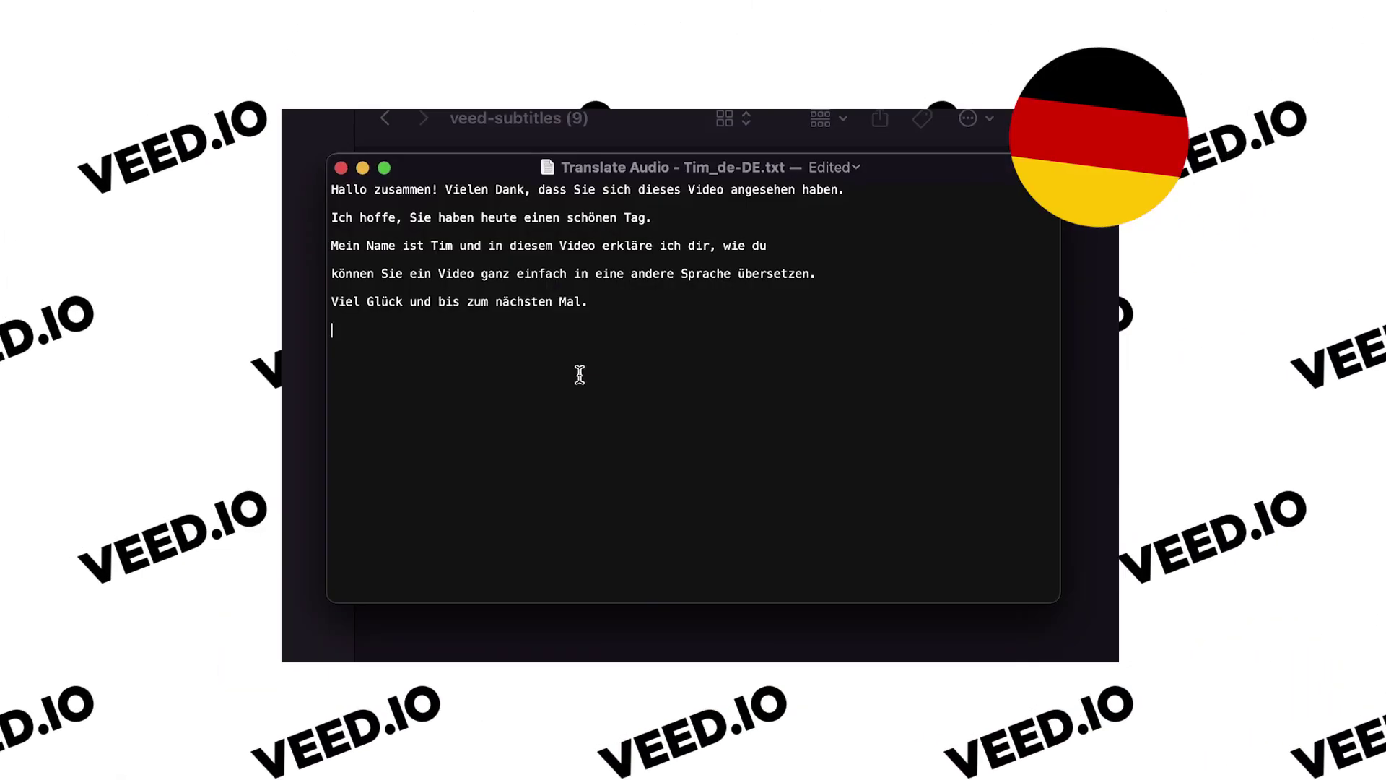
Preview the French, German and English (Great Britain) subtitles in the existing project
drag(578, 374, 408, 298)
click(535, 414)
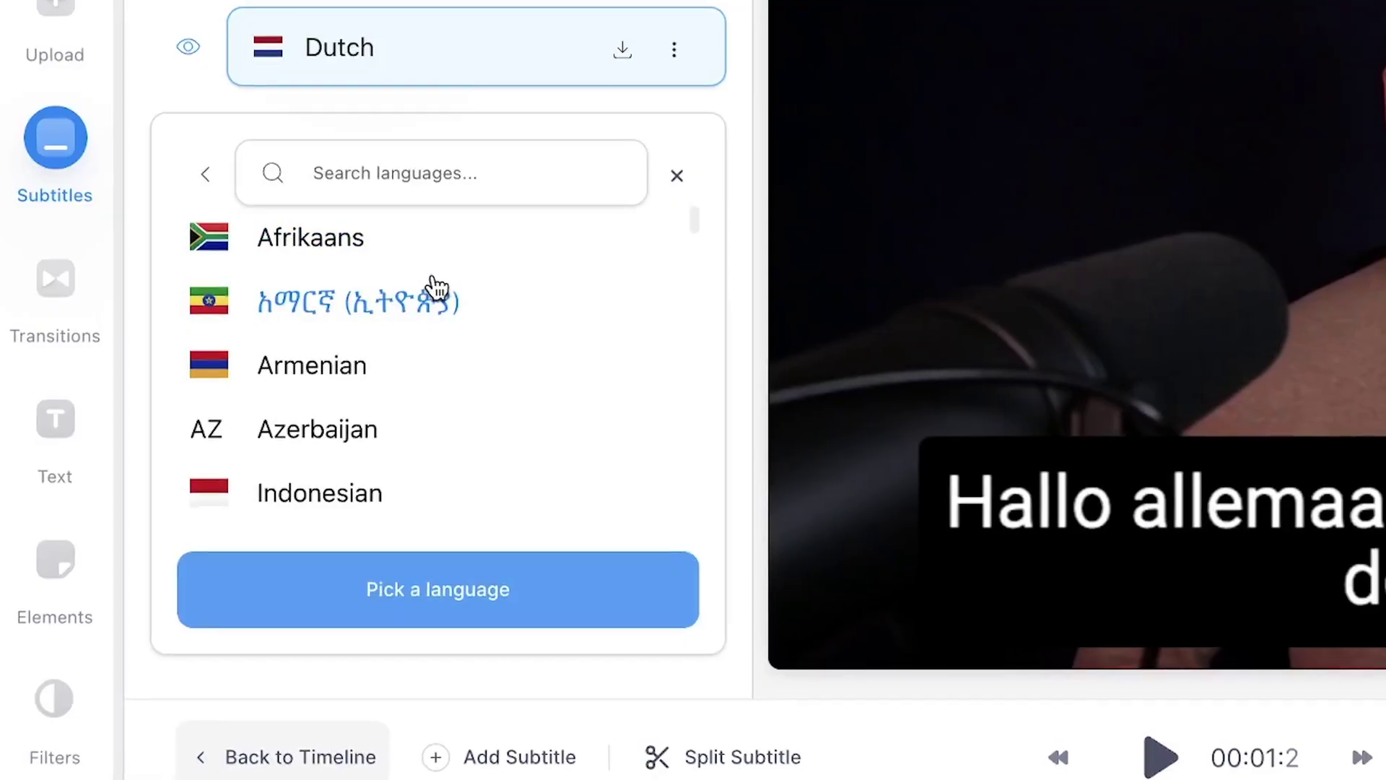
scroll(433, 288, down, 10)
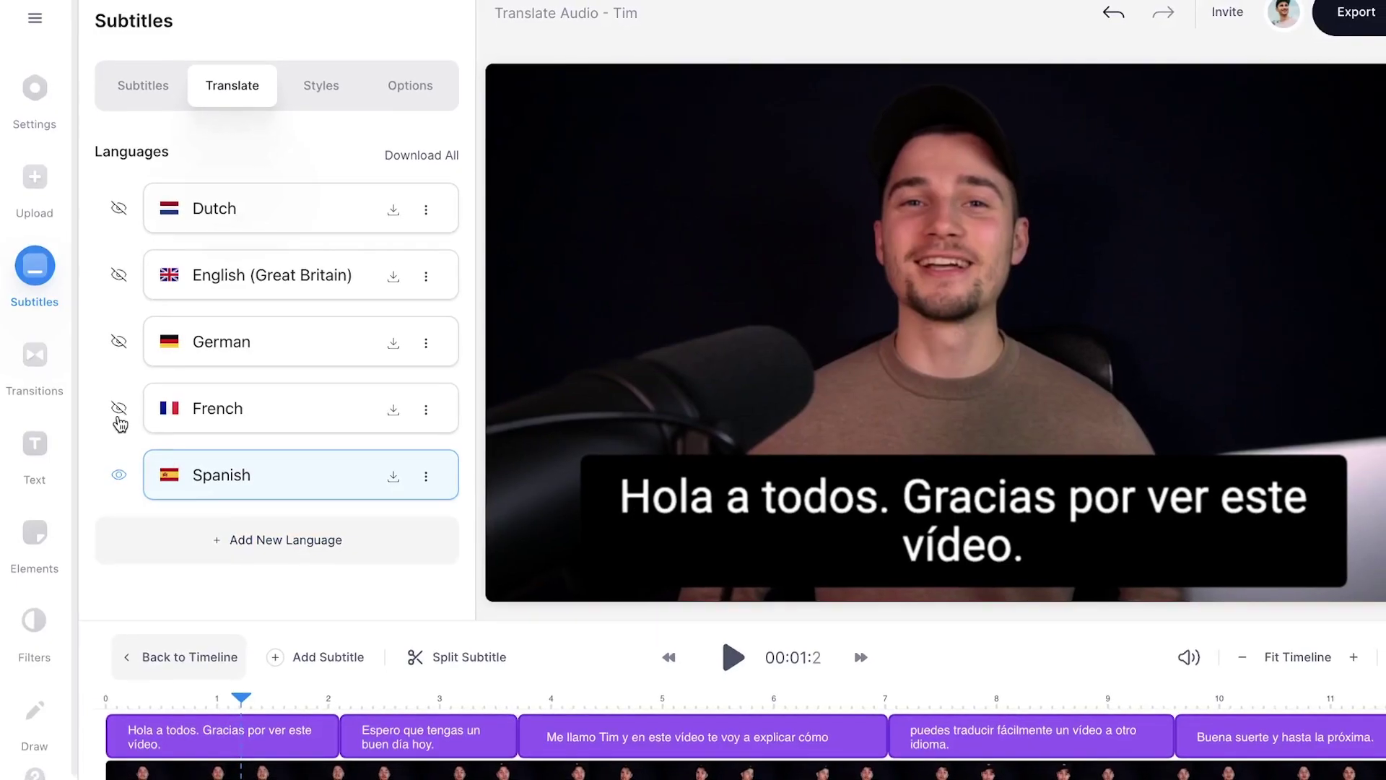
click(118, 409)
click(119, 344)
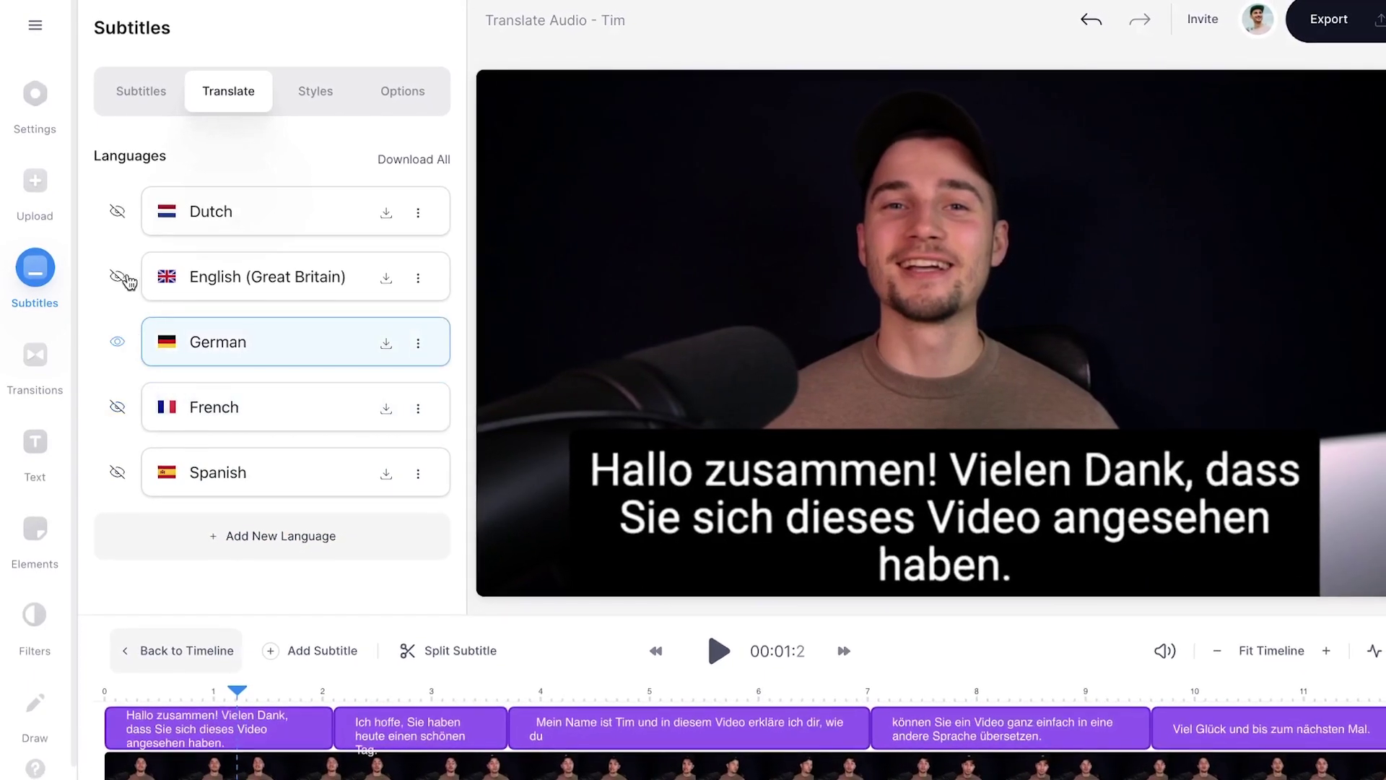
click(120, 276)
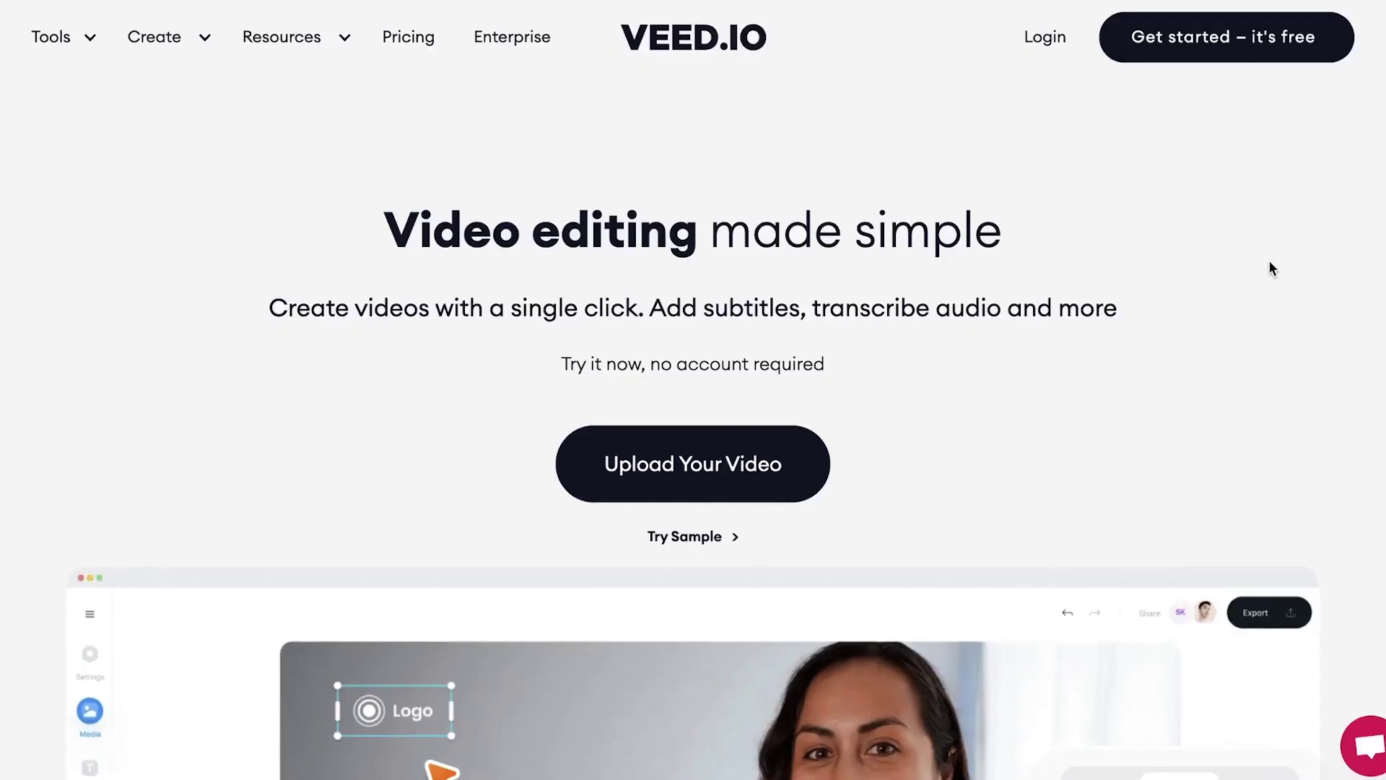
Start a new video project from the VEED site
scroll(1268, 266, down, 2)
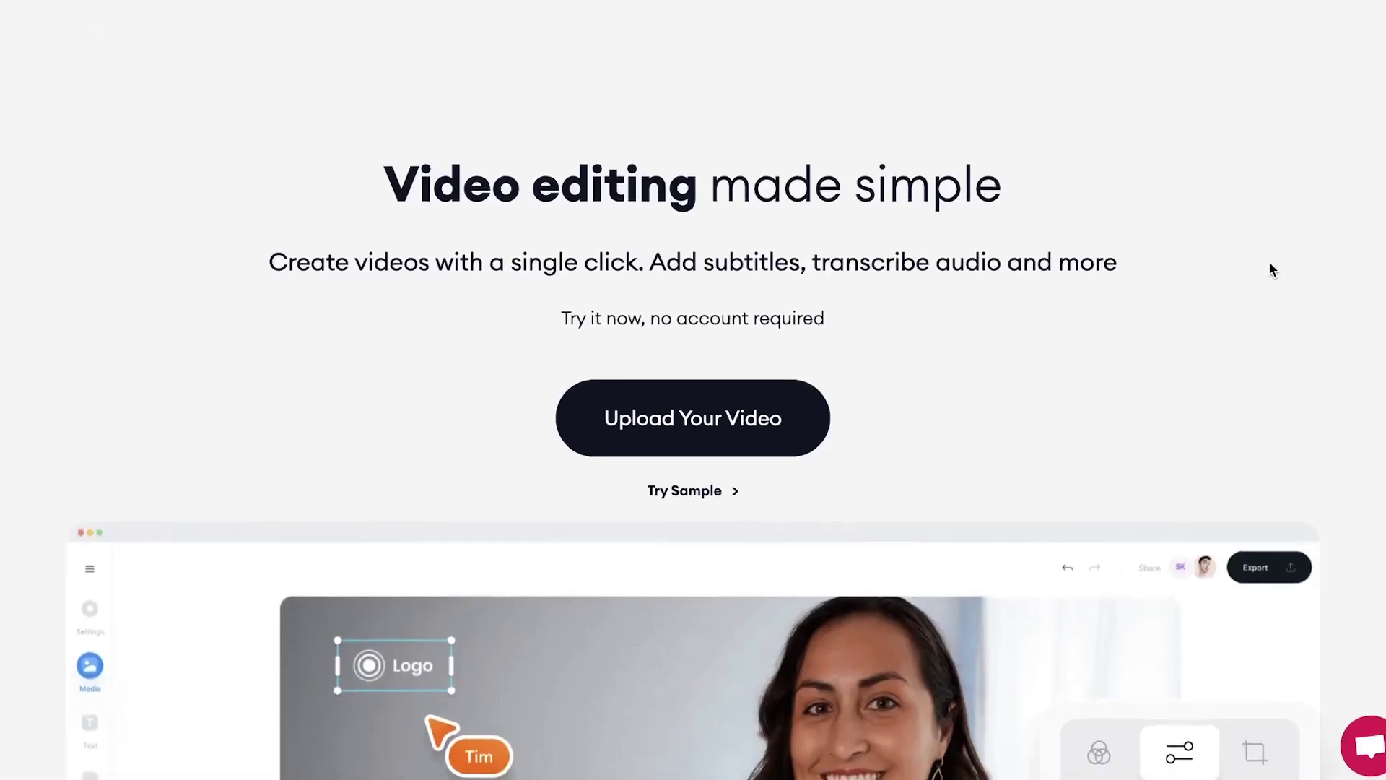
scroll(1269, 269, down, 2)
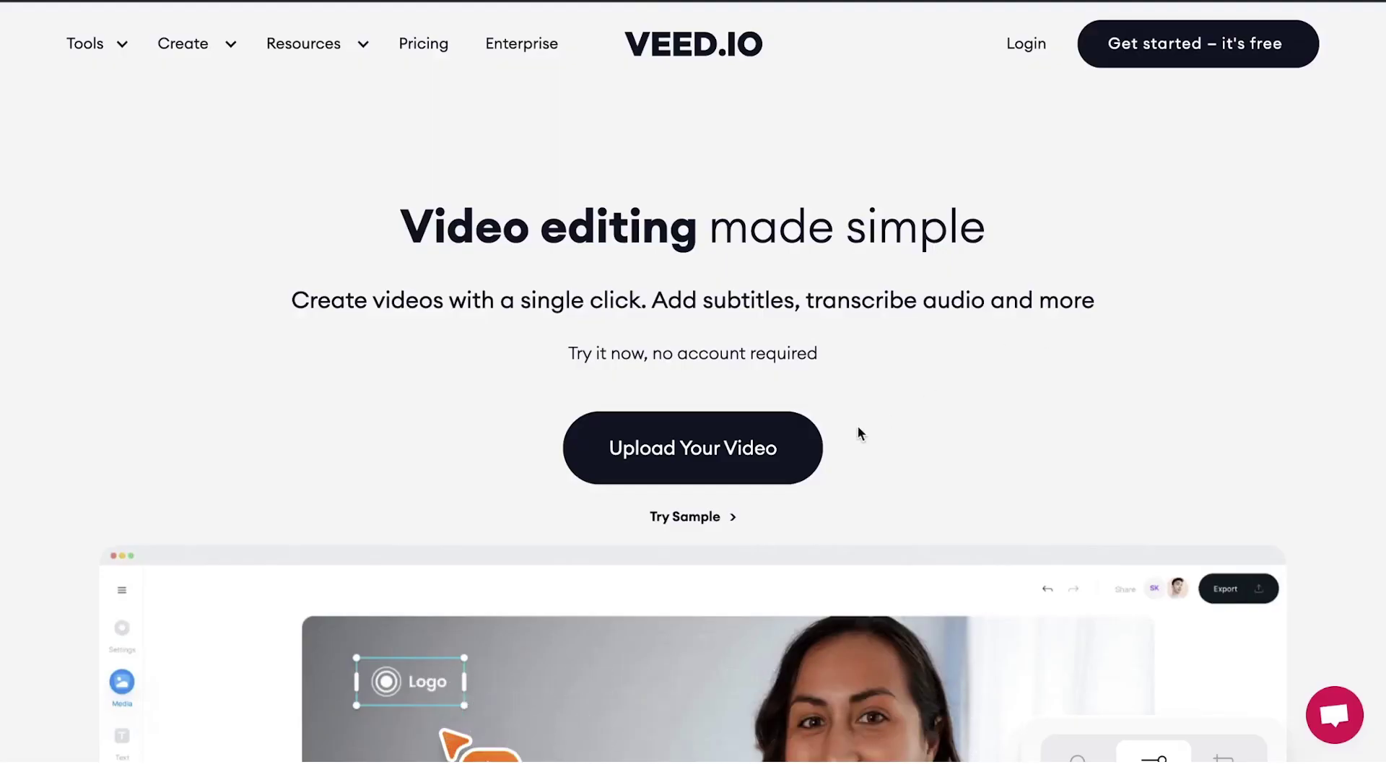
click(821, 510)
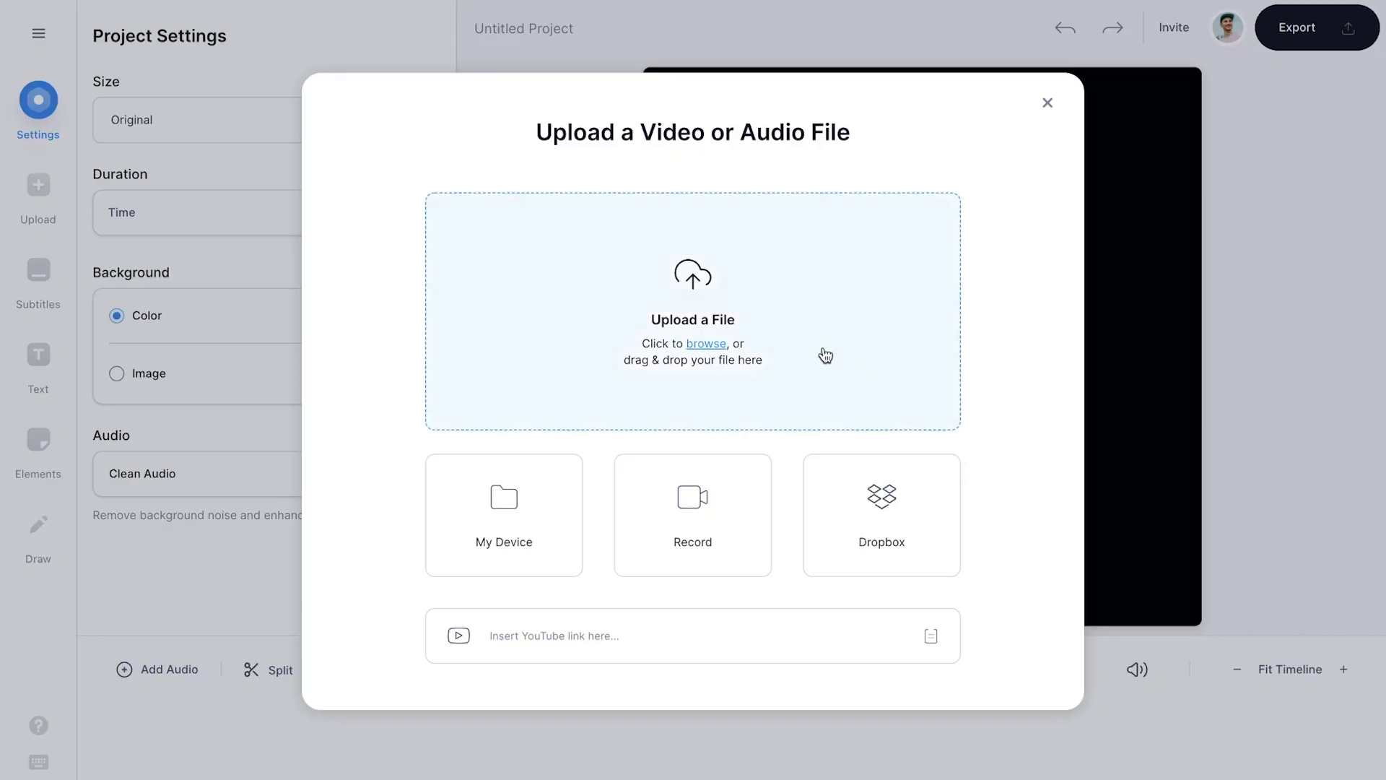
Upload Translate Audio - Tim.mp4 from the Clips folder into the project
click(825, 355)
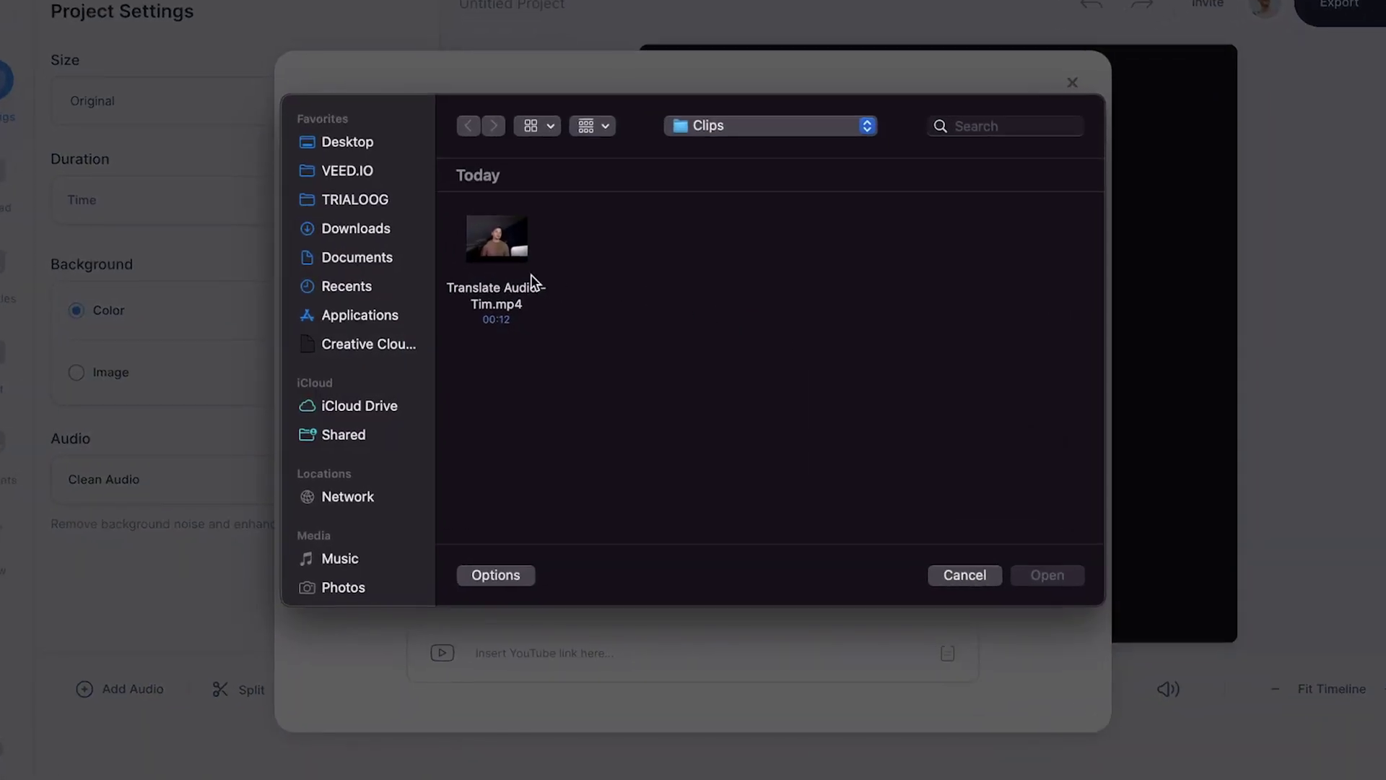
click(518, 305)
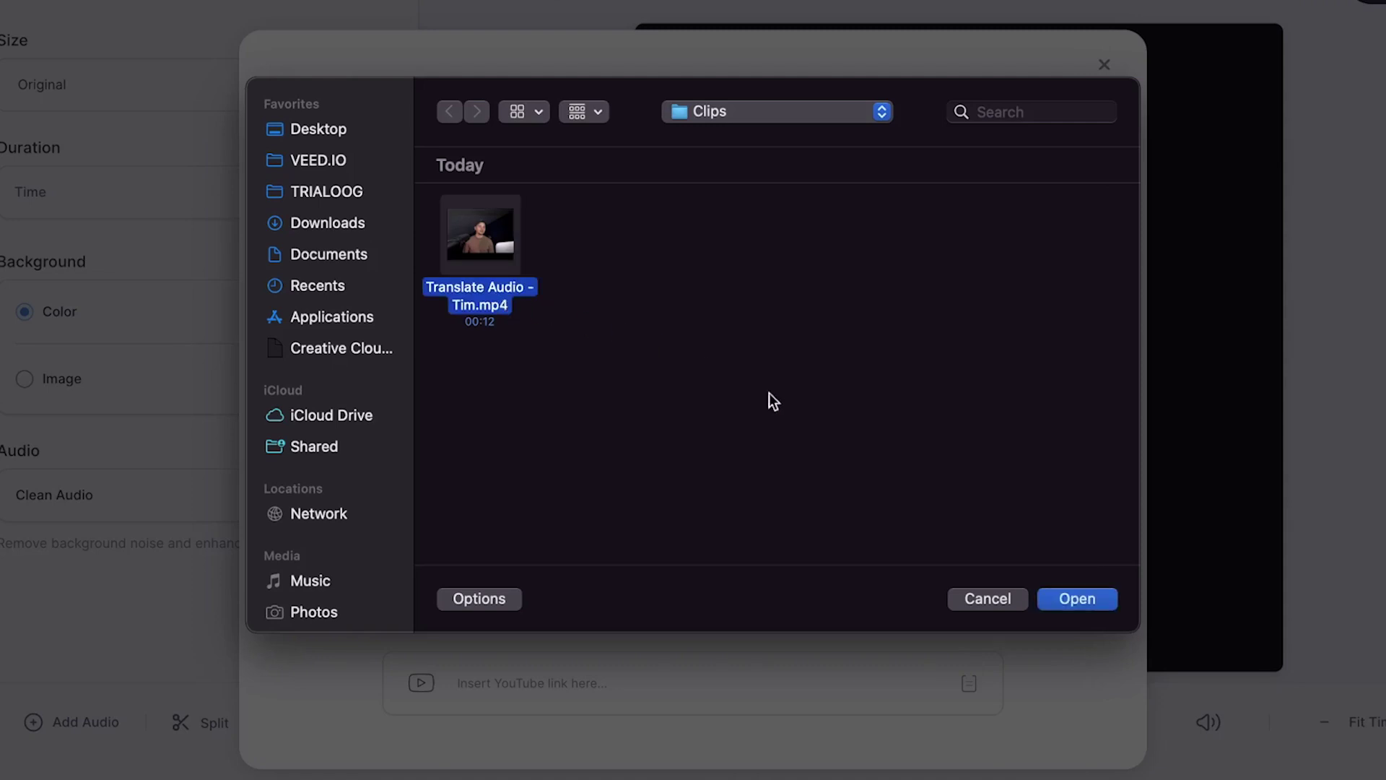
click(1077, 600)
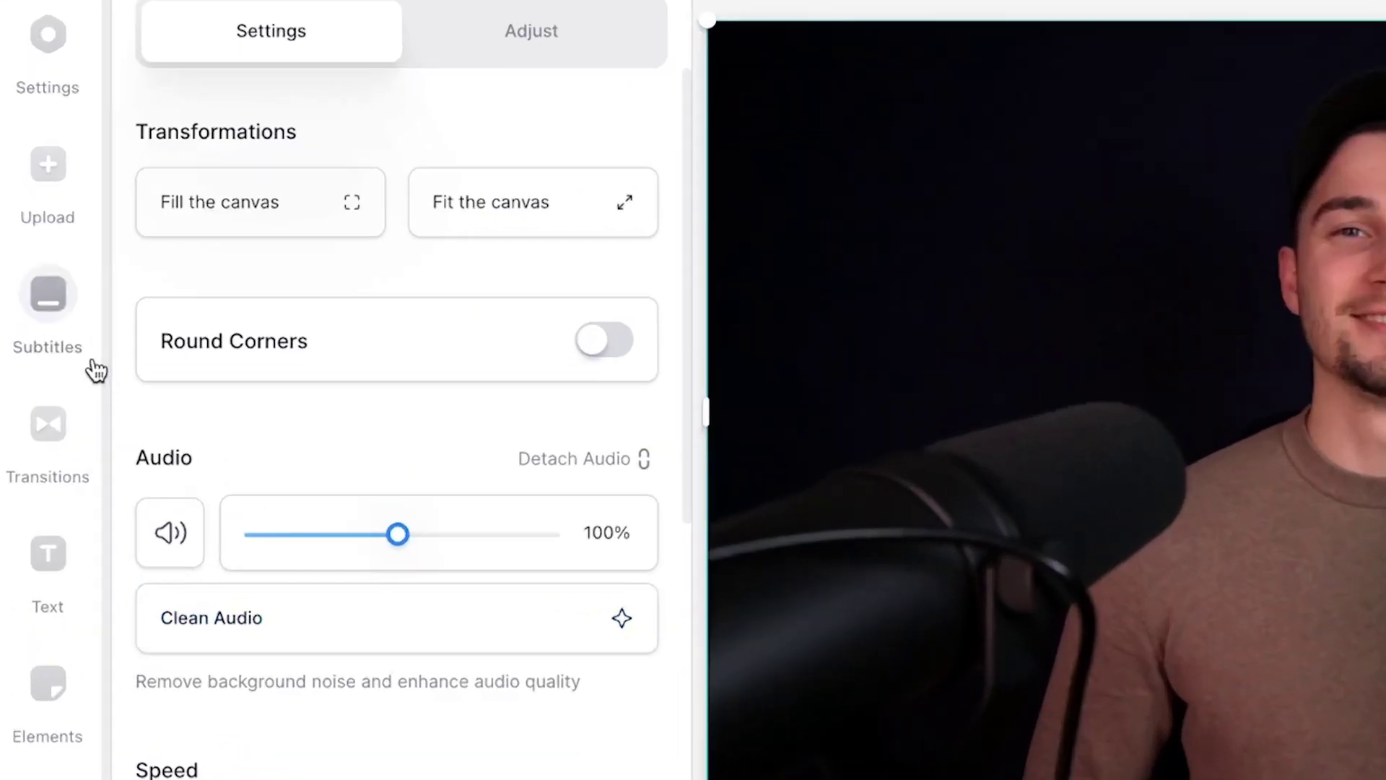
Generate auto subtitles with Dutch as the spoken language
click(94, 371)
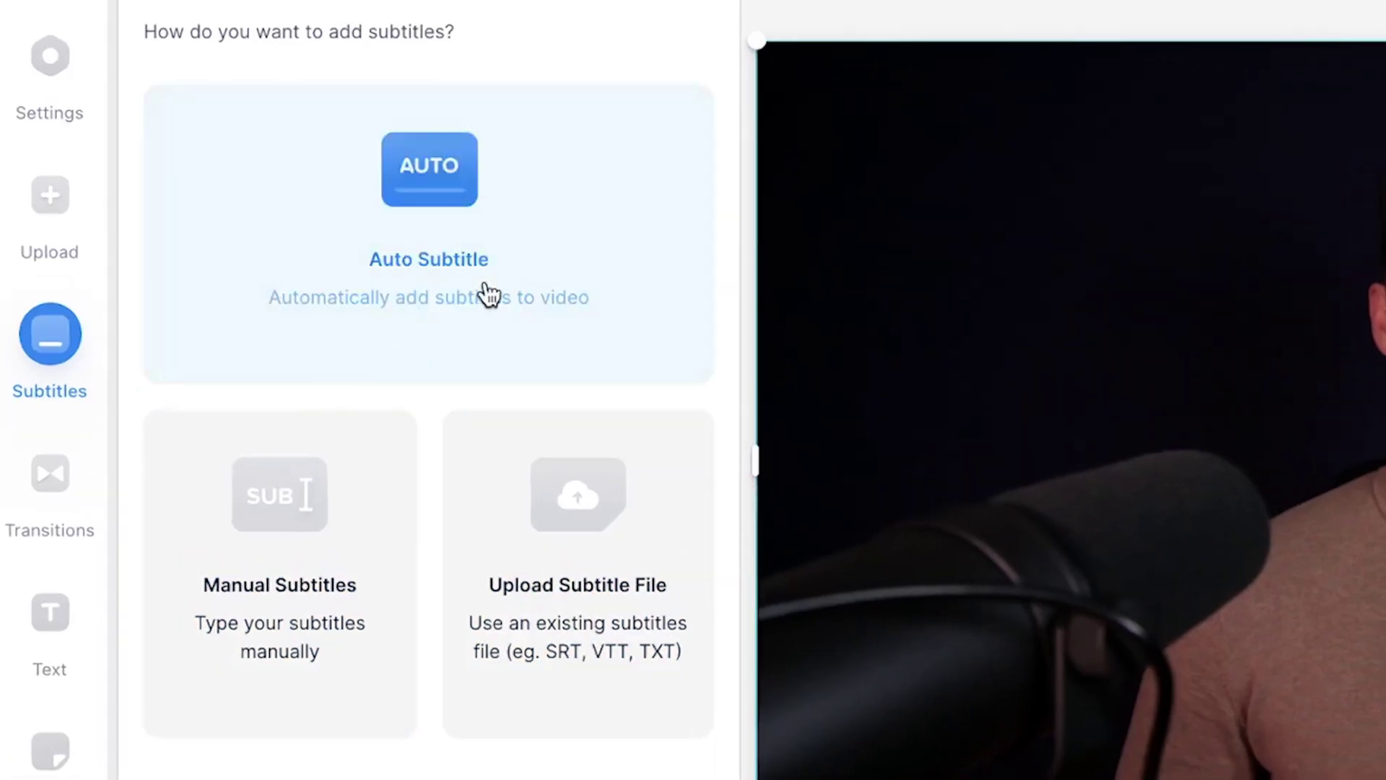
click(489, 293)
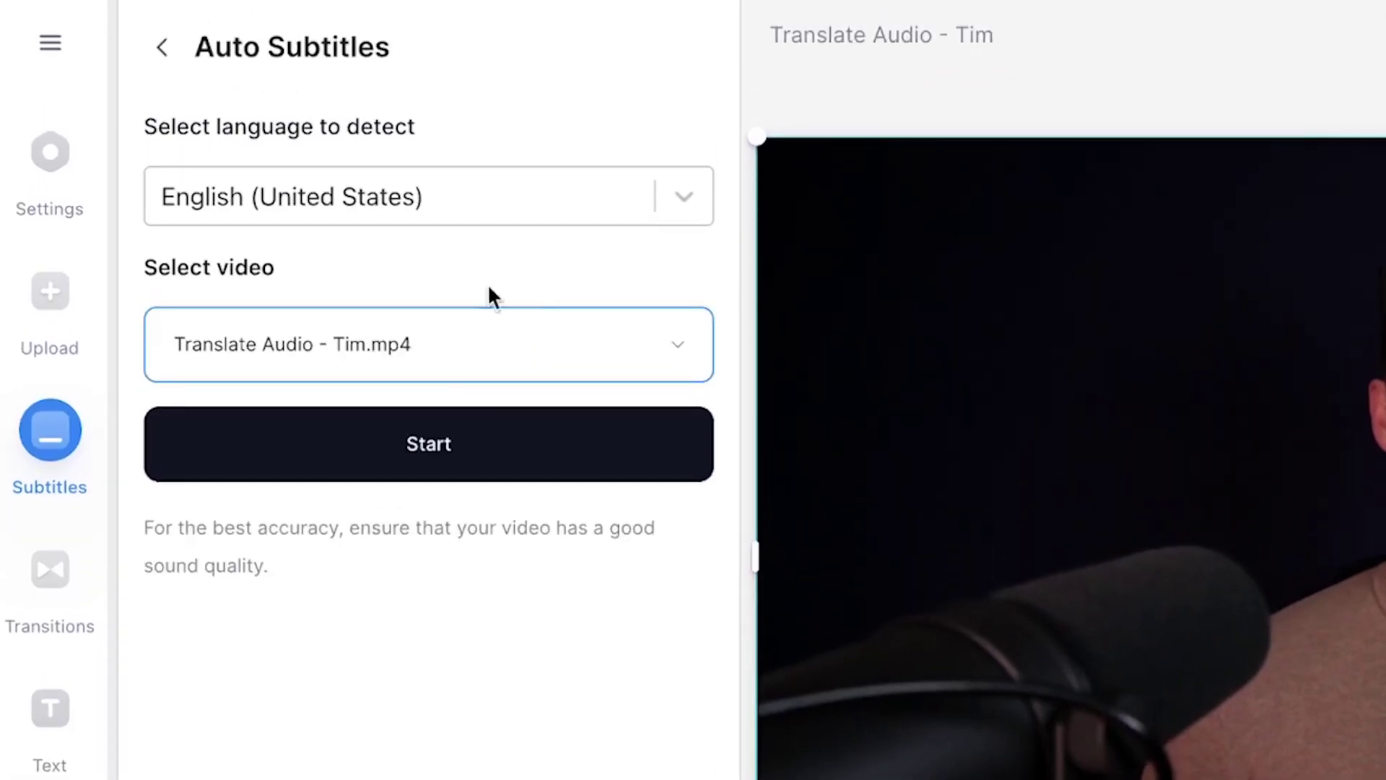
click(513, 113)
text(dut)
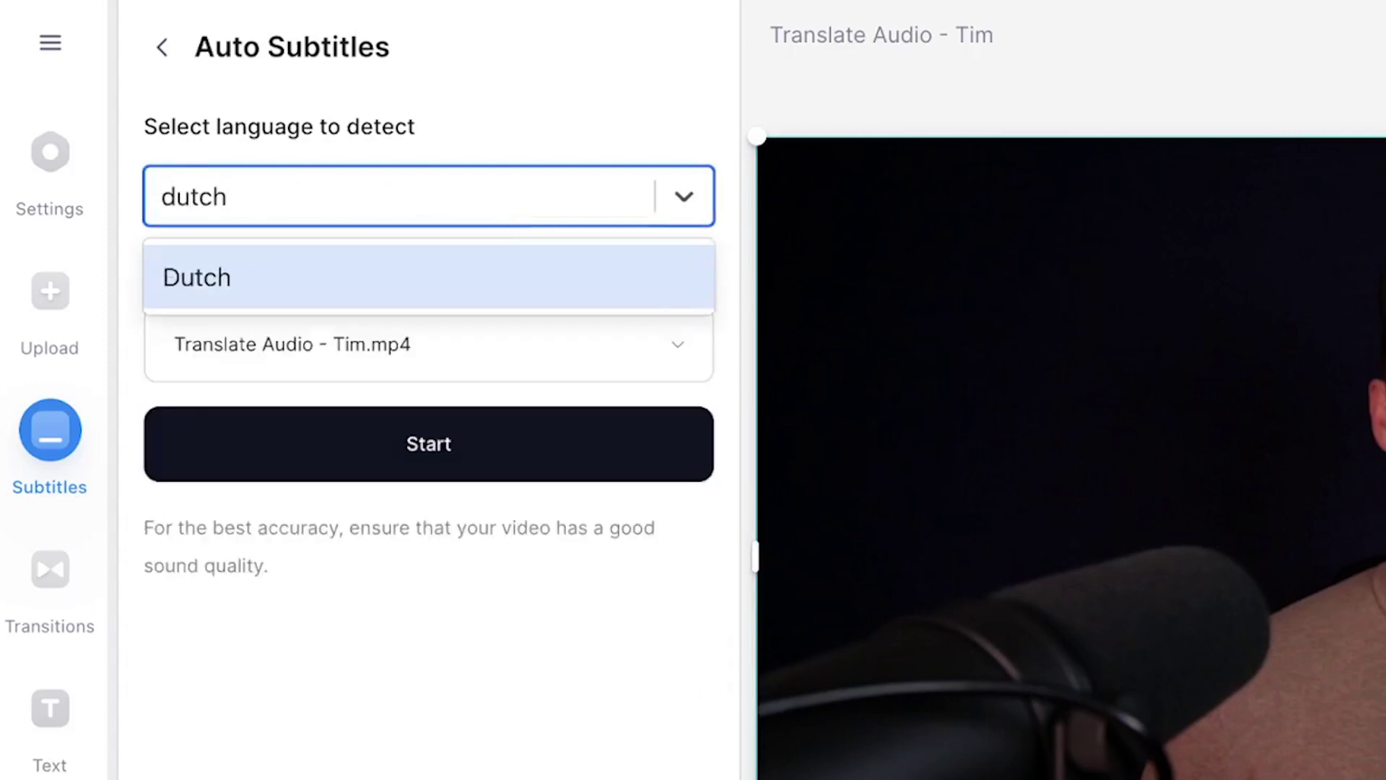
text(ch)
click(430, 274)
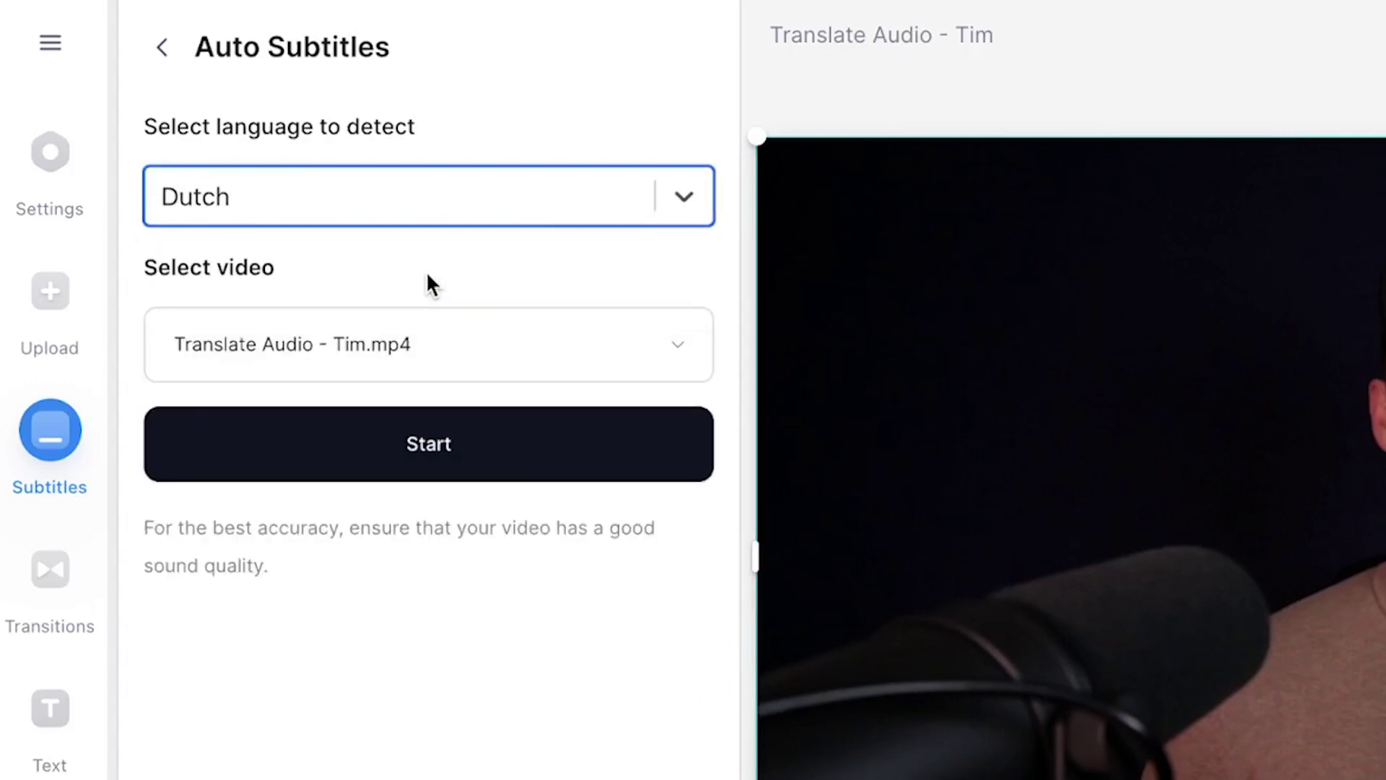
click(477, 422)
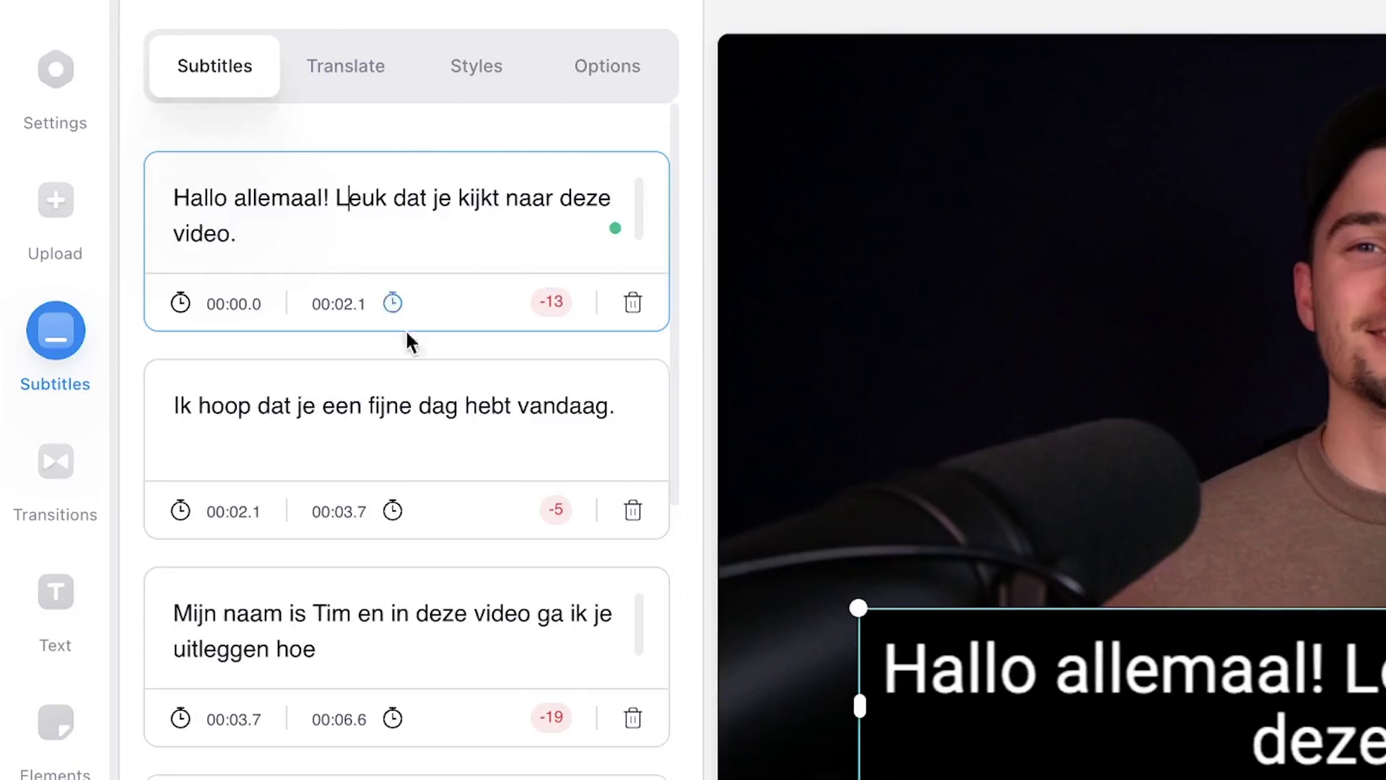
Correct the first subtitle line, retime the Mijn naam subtitle, and split it at 4.7 seconds
click(375, 416)
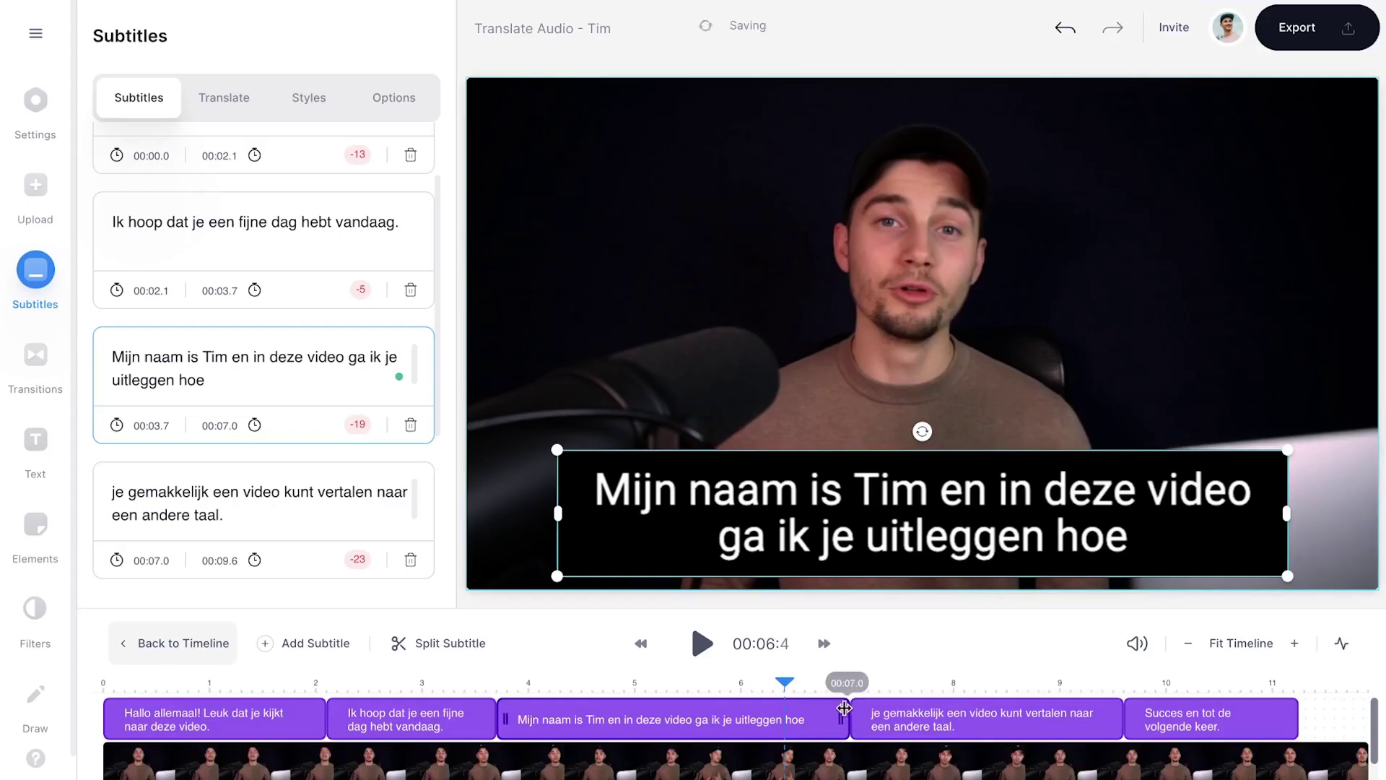
drag(844, 708, 776, 711)
drag(886, 714, 870, 722)
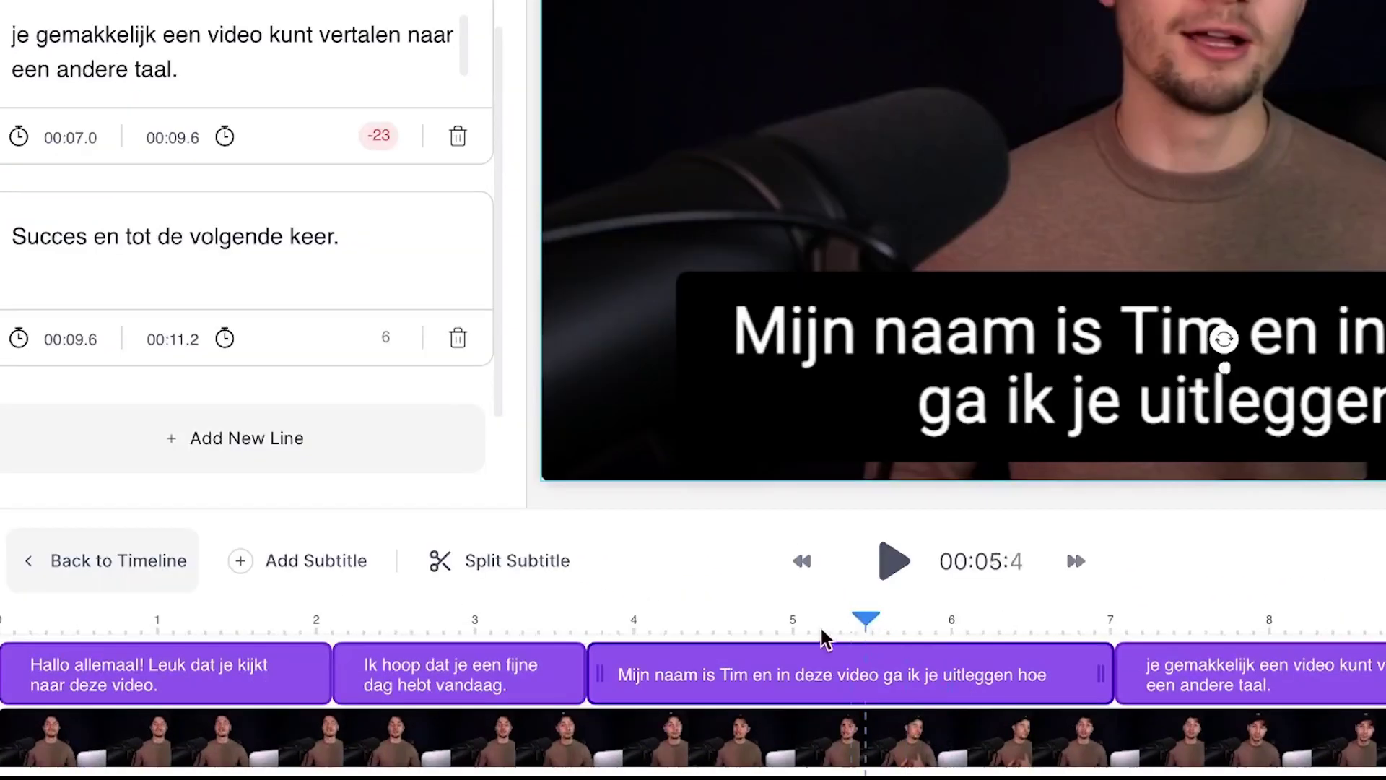
click(753, 635)
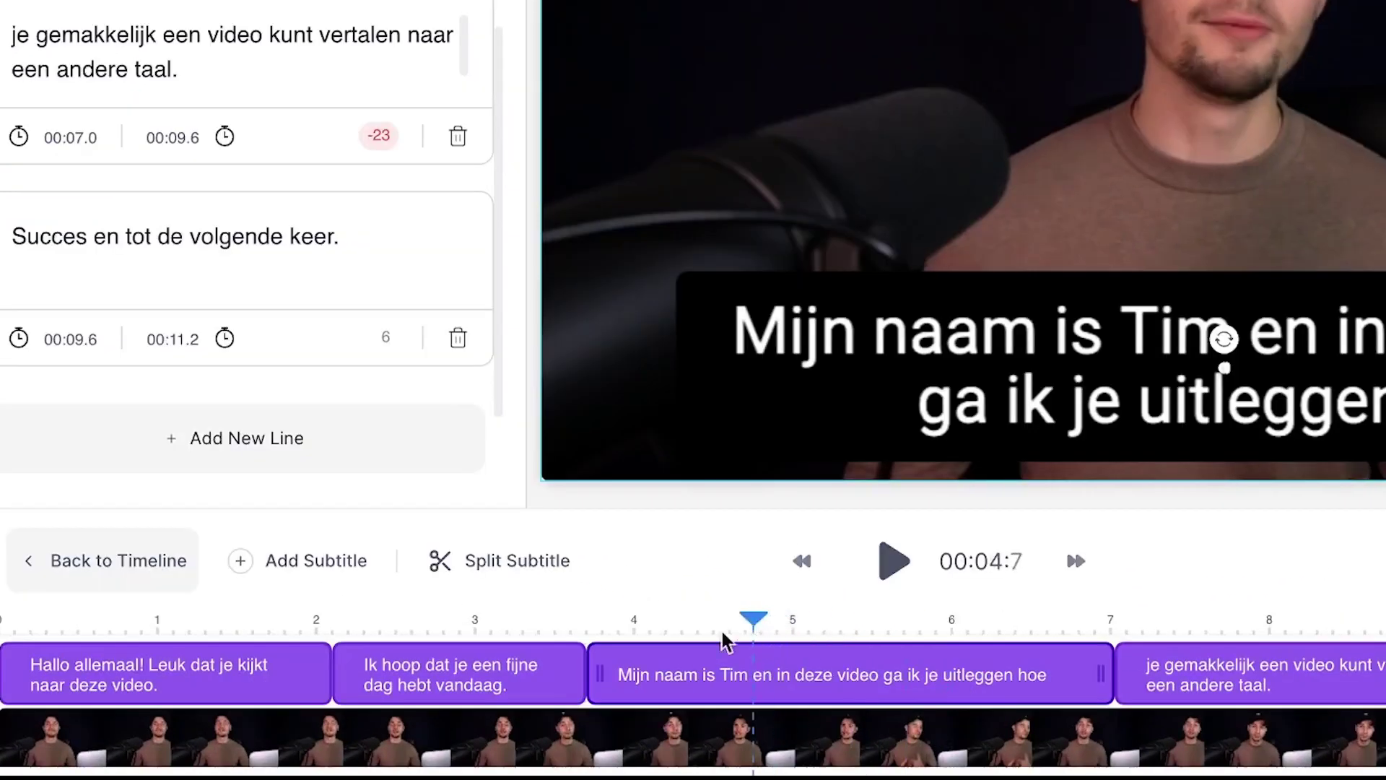
click(516, 579)
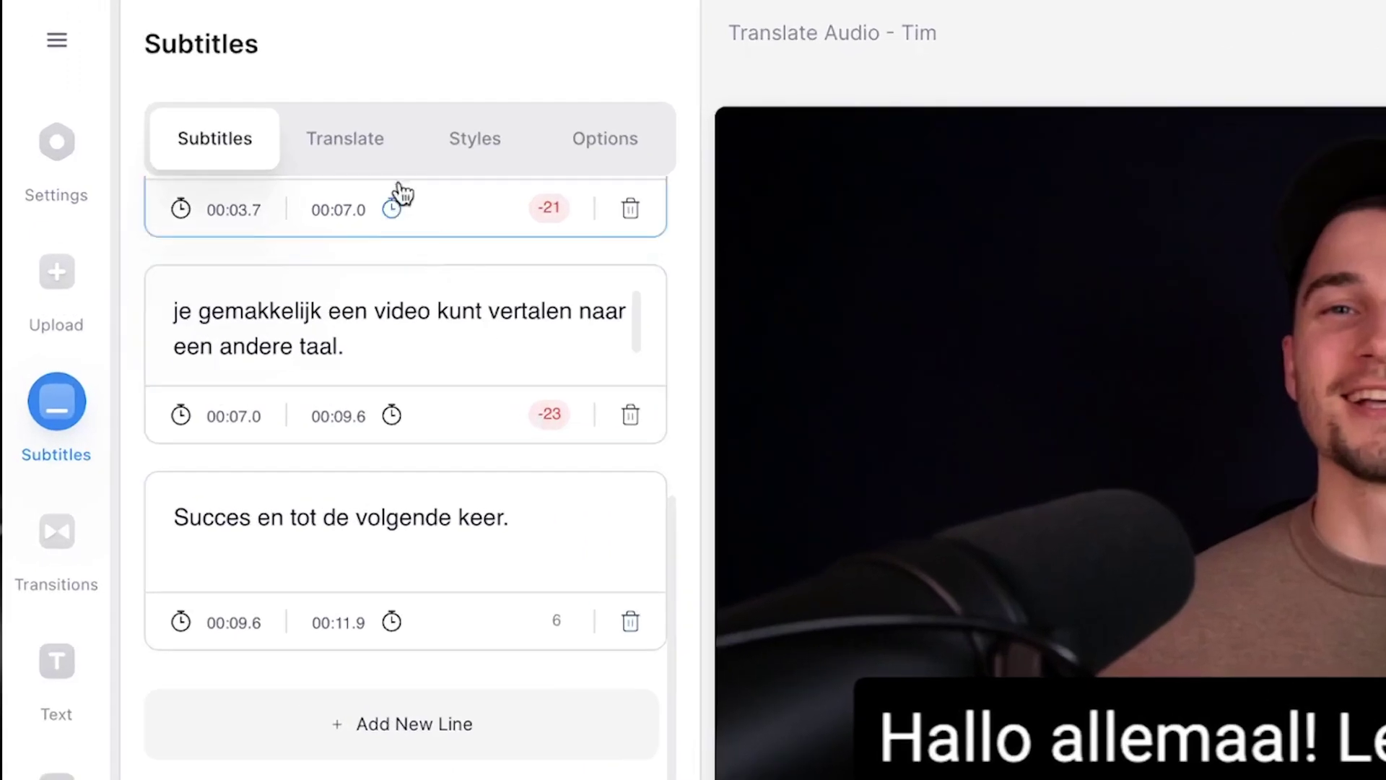
click(388, 165)
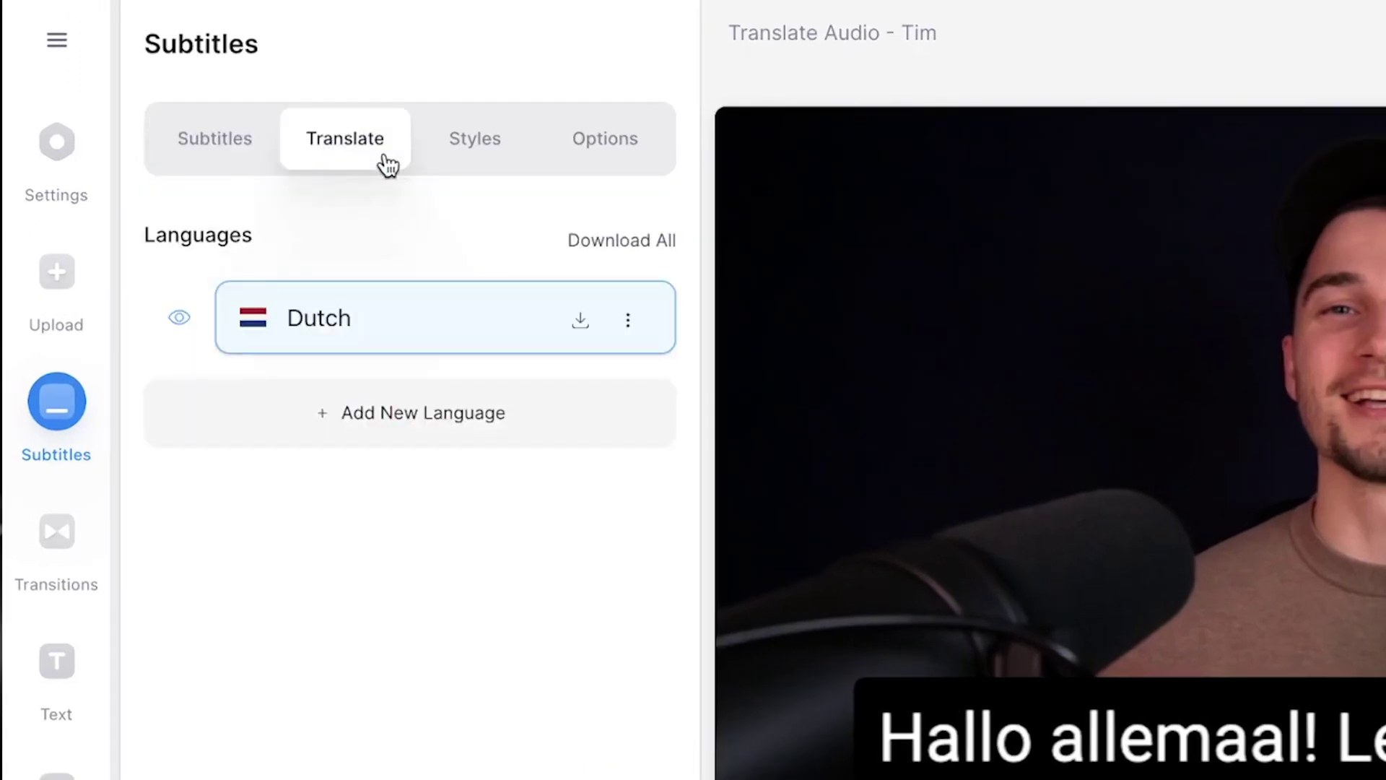
Add English (Great Britain) and German translations of the subtitles
click(495, 369)
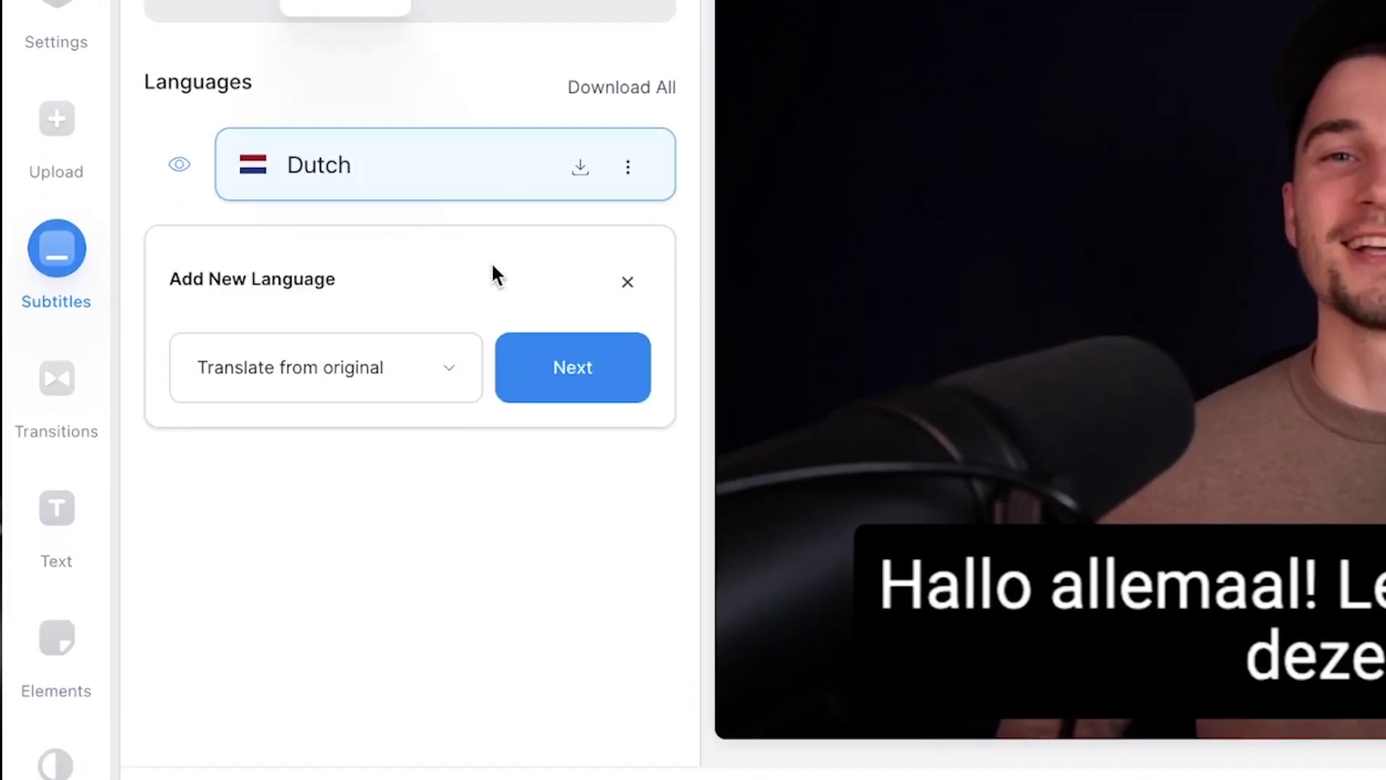
click(516, 396)
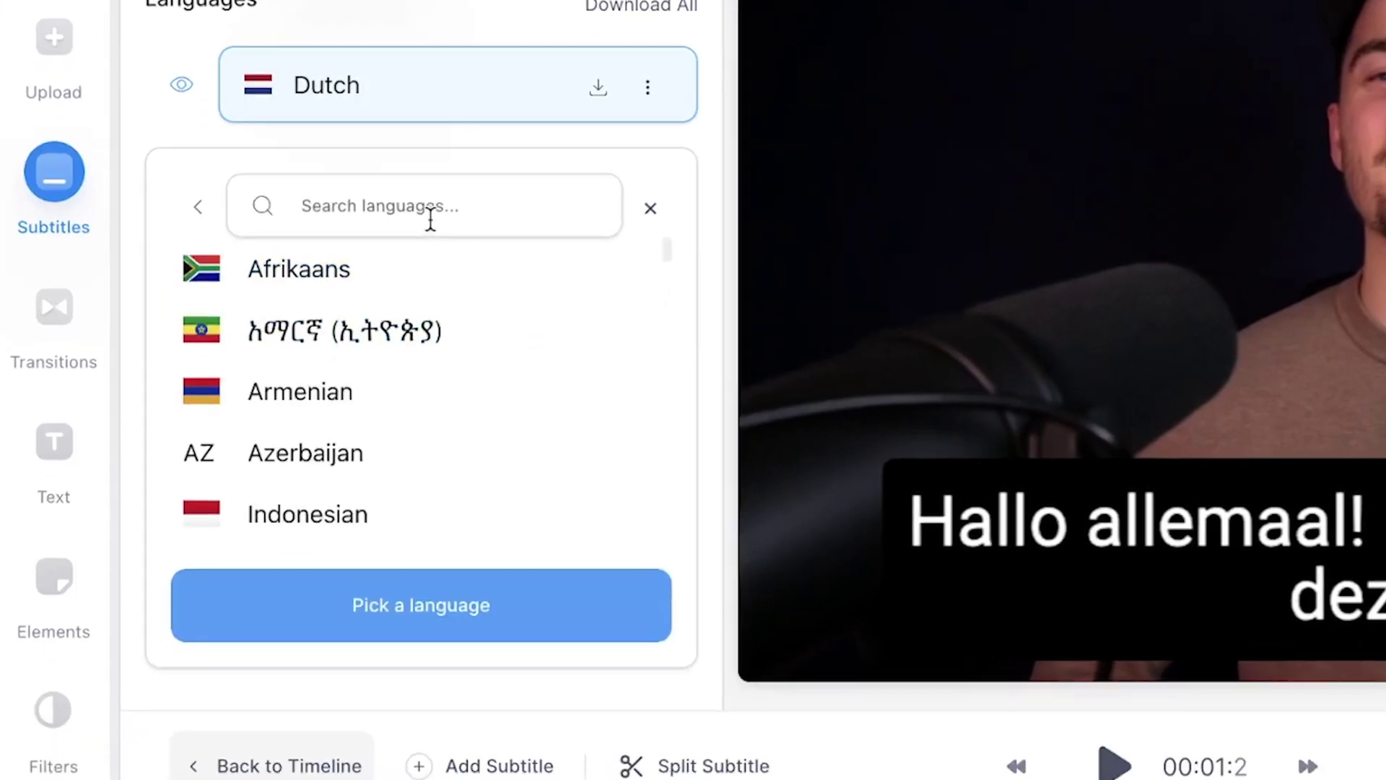
scroll(418, 315, down, 15)
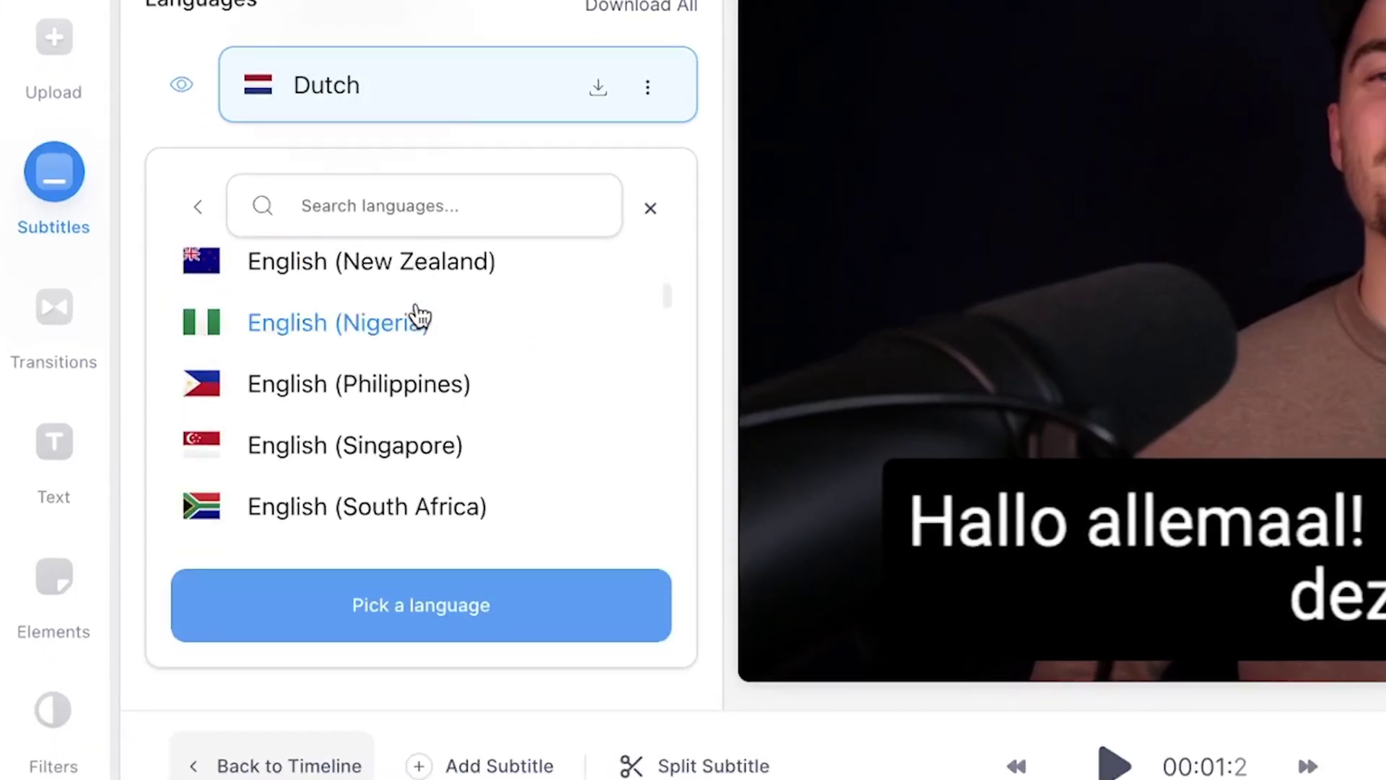
scroll(419, 316, up, 4)
scroll(419, 315, up, 1)
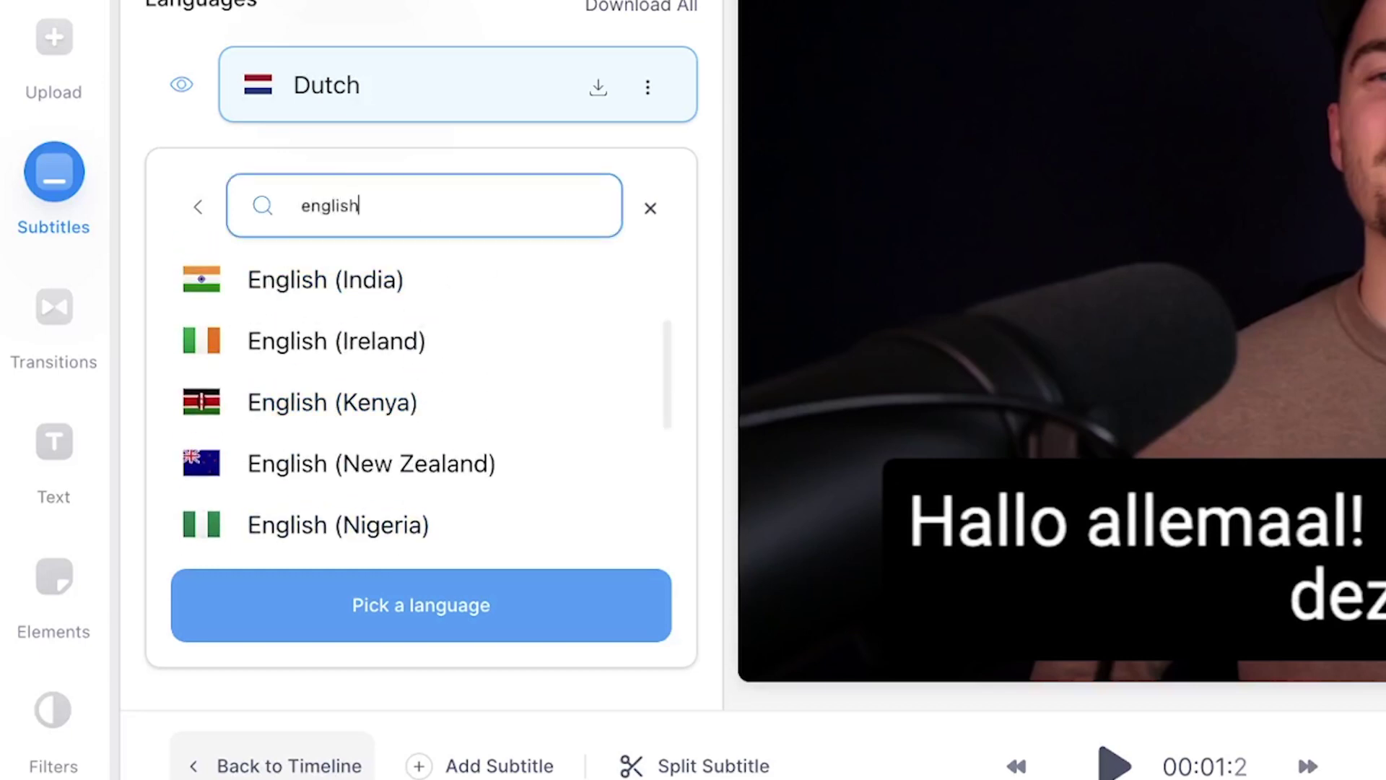
scroll(457, 371, up, 3)
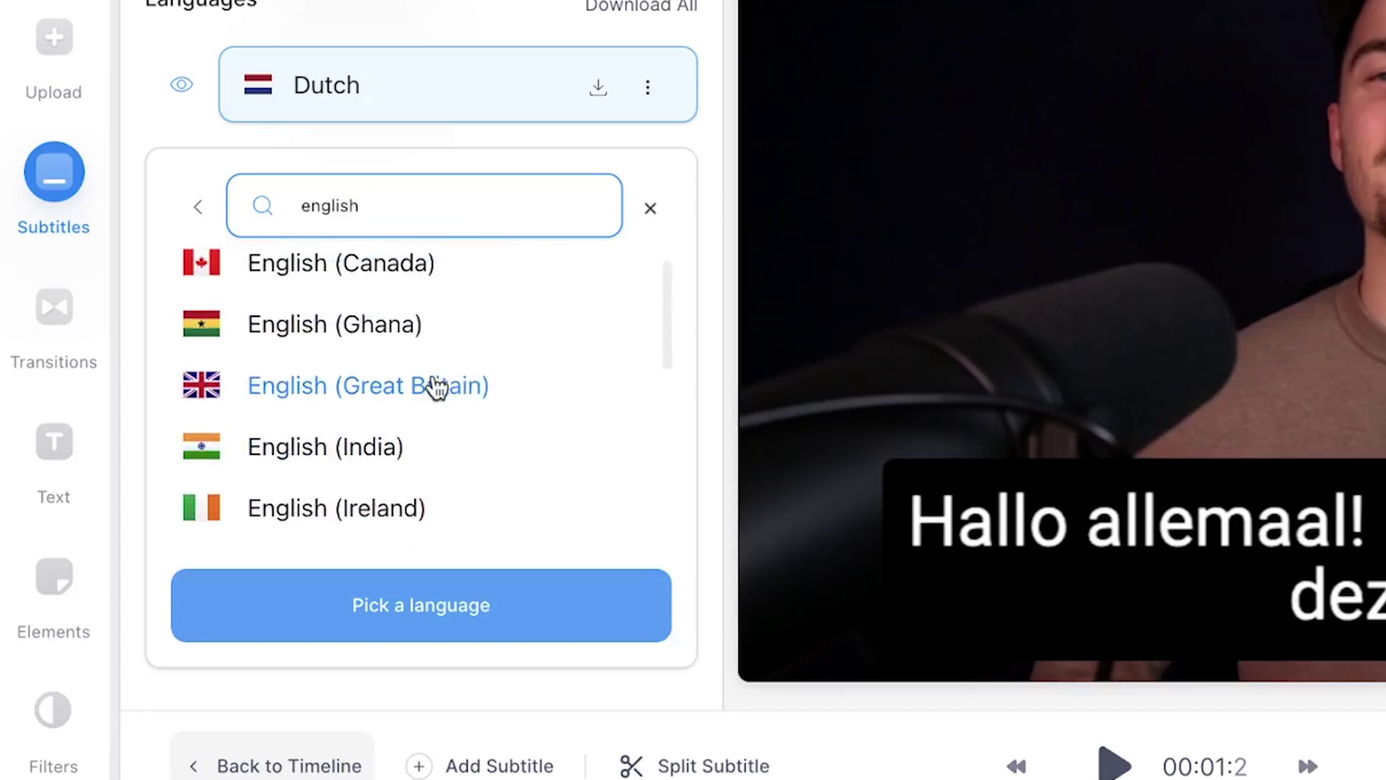
click(436, 386)
click(469, 612)
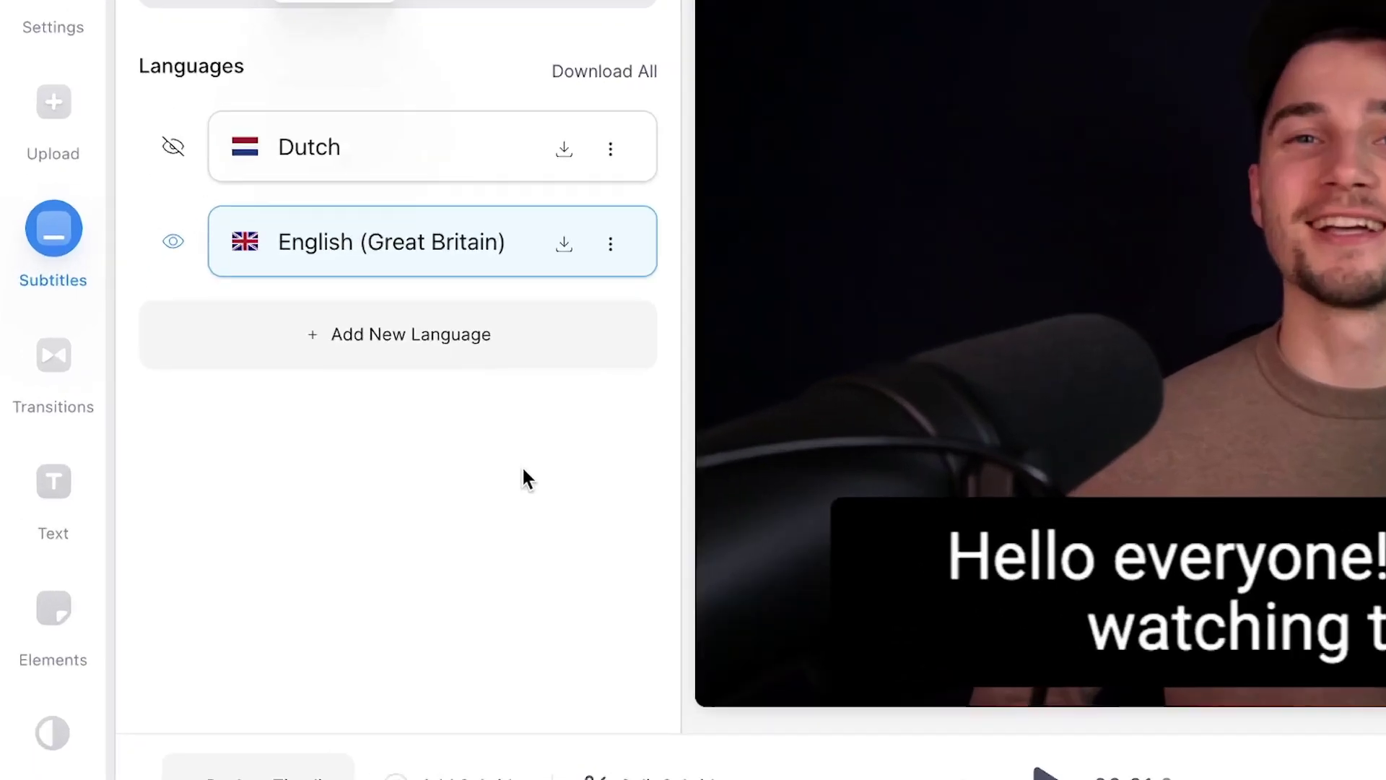
click(537, 344)
text(germ)
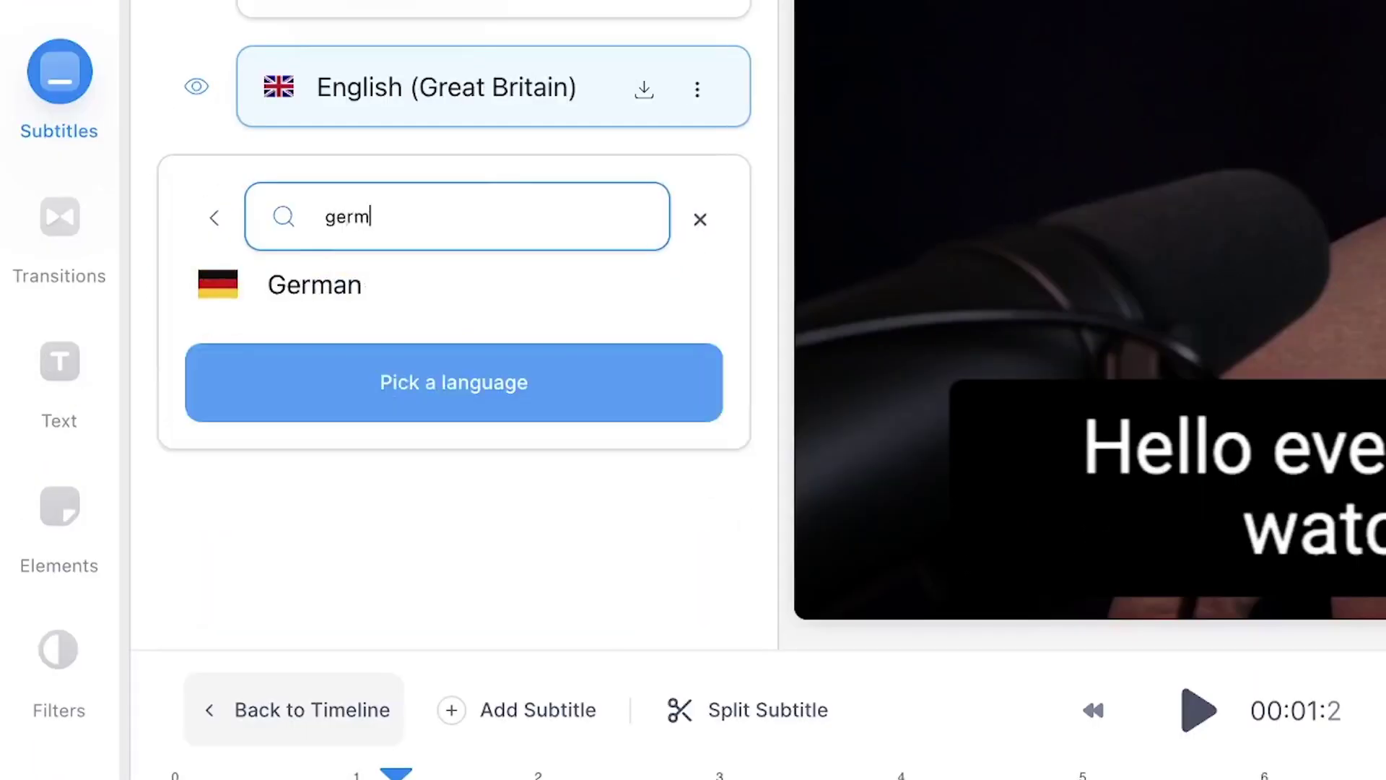
click(449, 310)
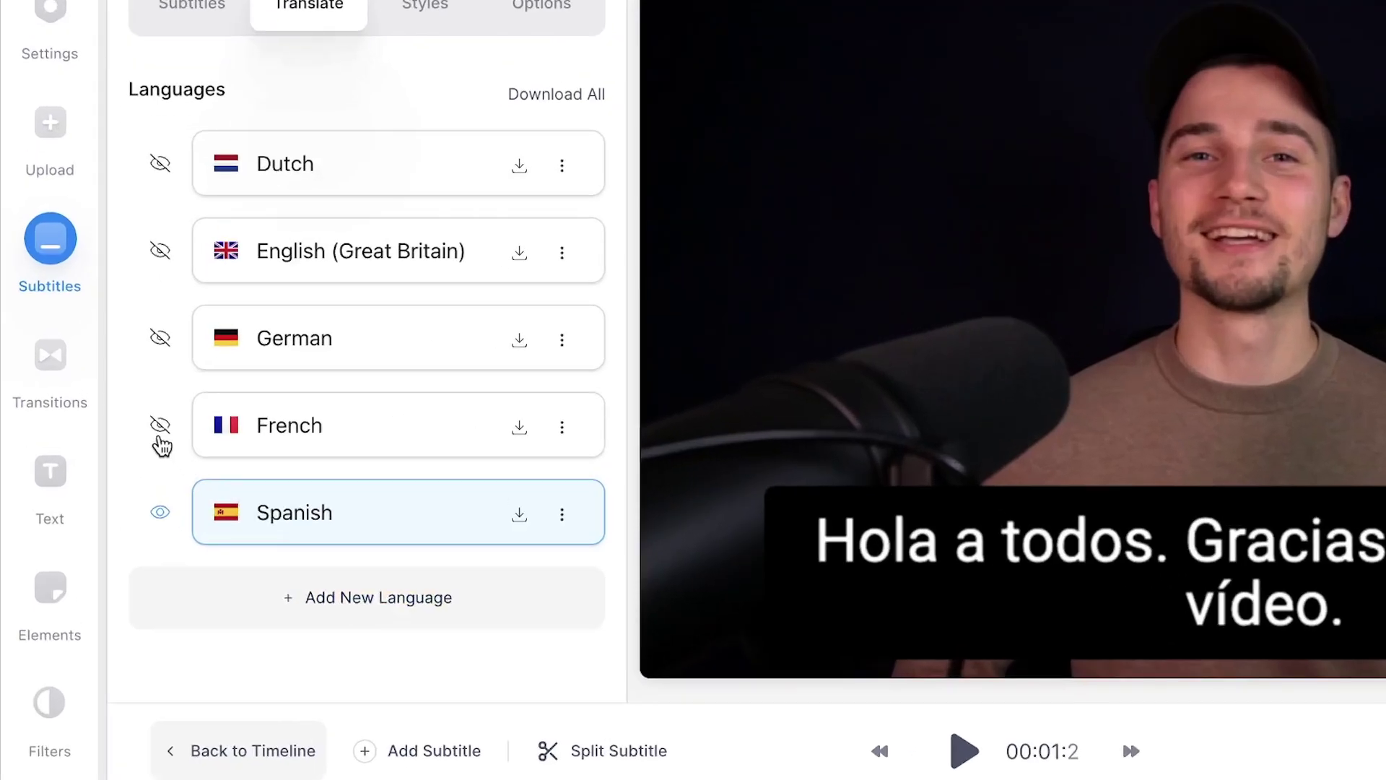
Preview the French, German, English and Dutch subtitles in turn
click(109, 402)
click(162, 339)
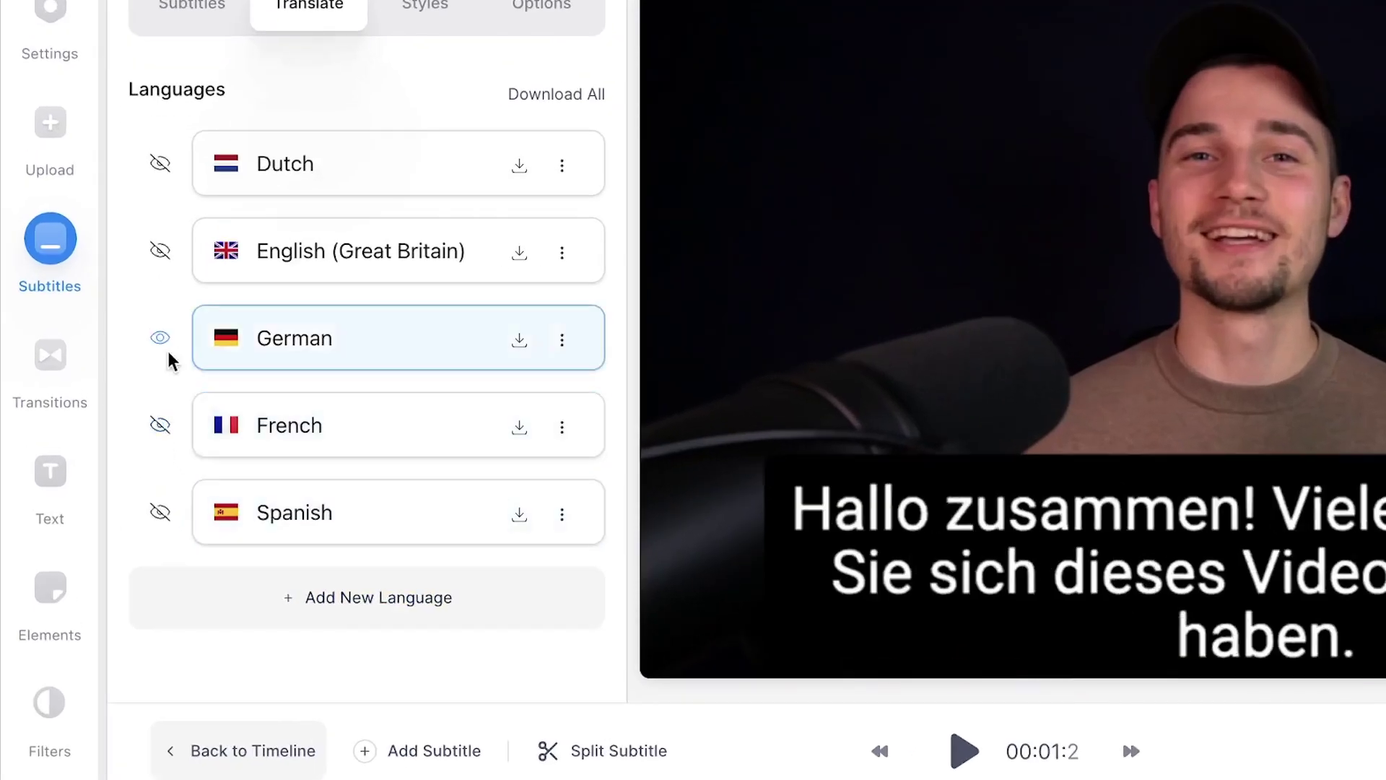
click(162, 250)
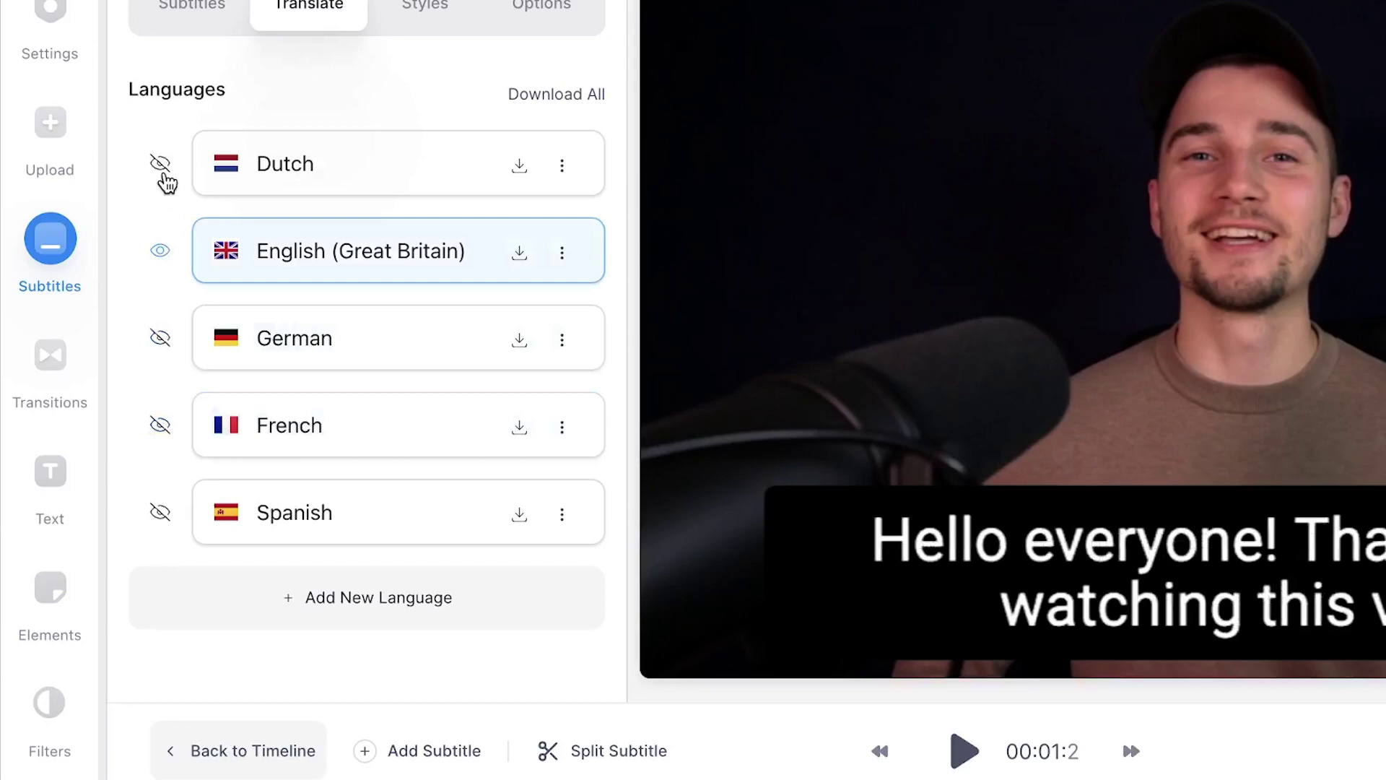
click(162, 167)
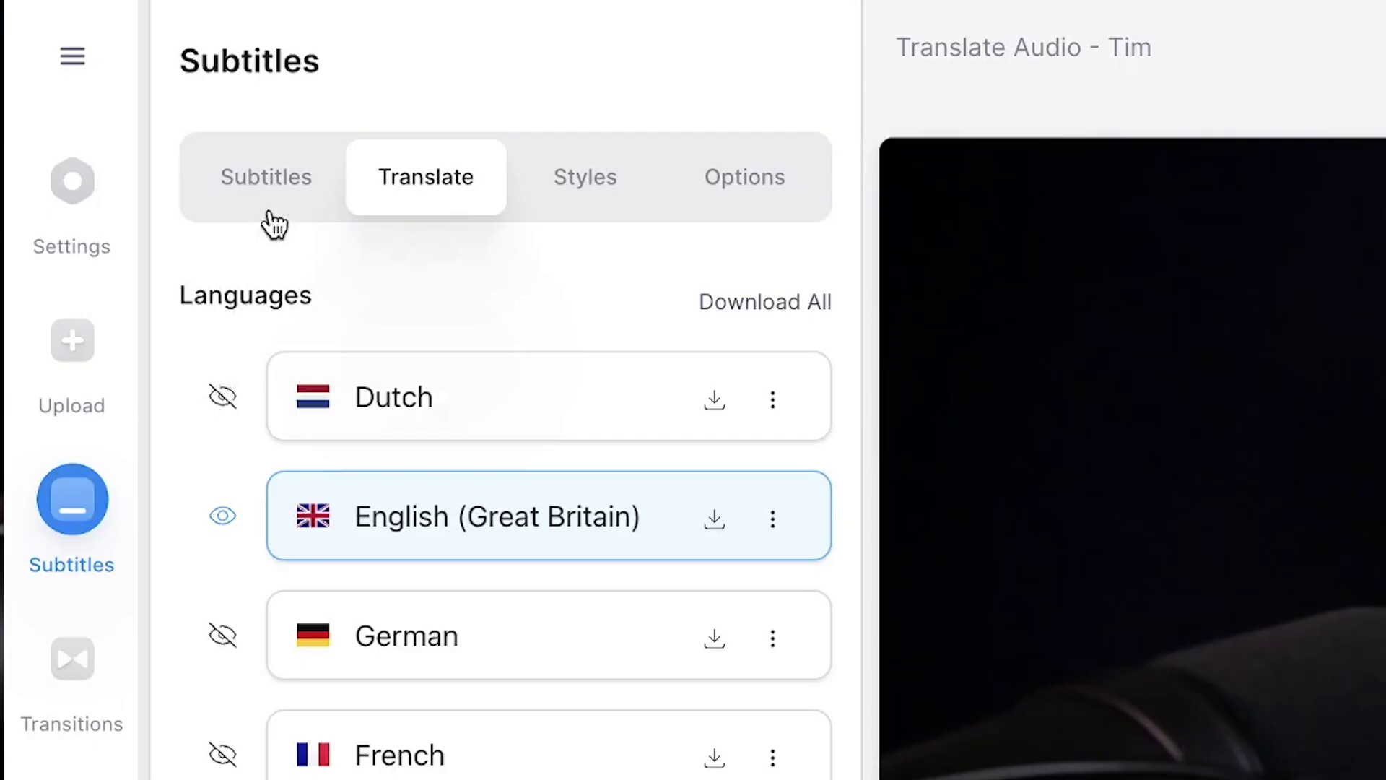
click(274, 225)
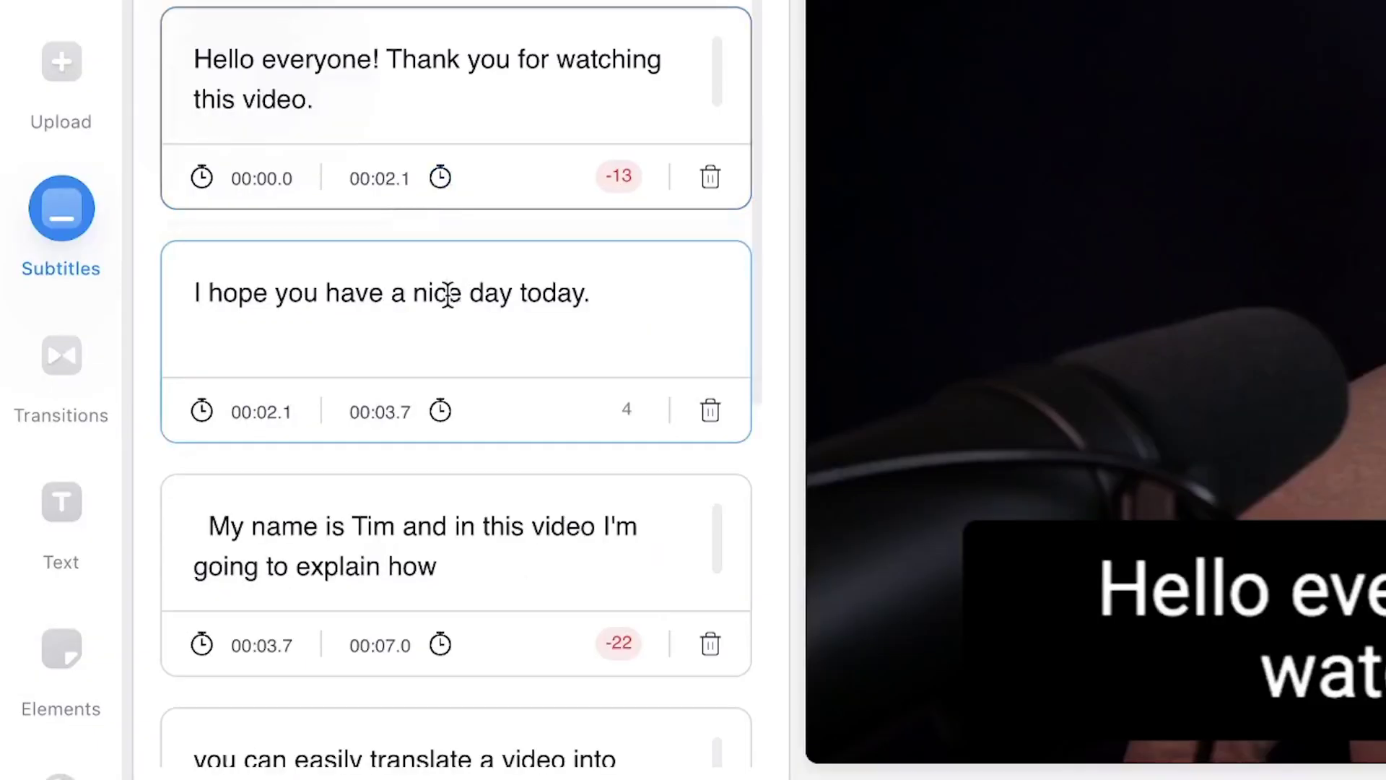
Replace 'nice' with 'awesome' in the second English subtitle
double_click(491, 593)
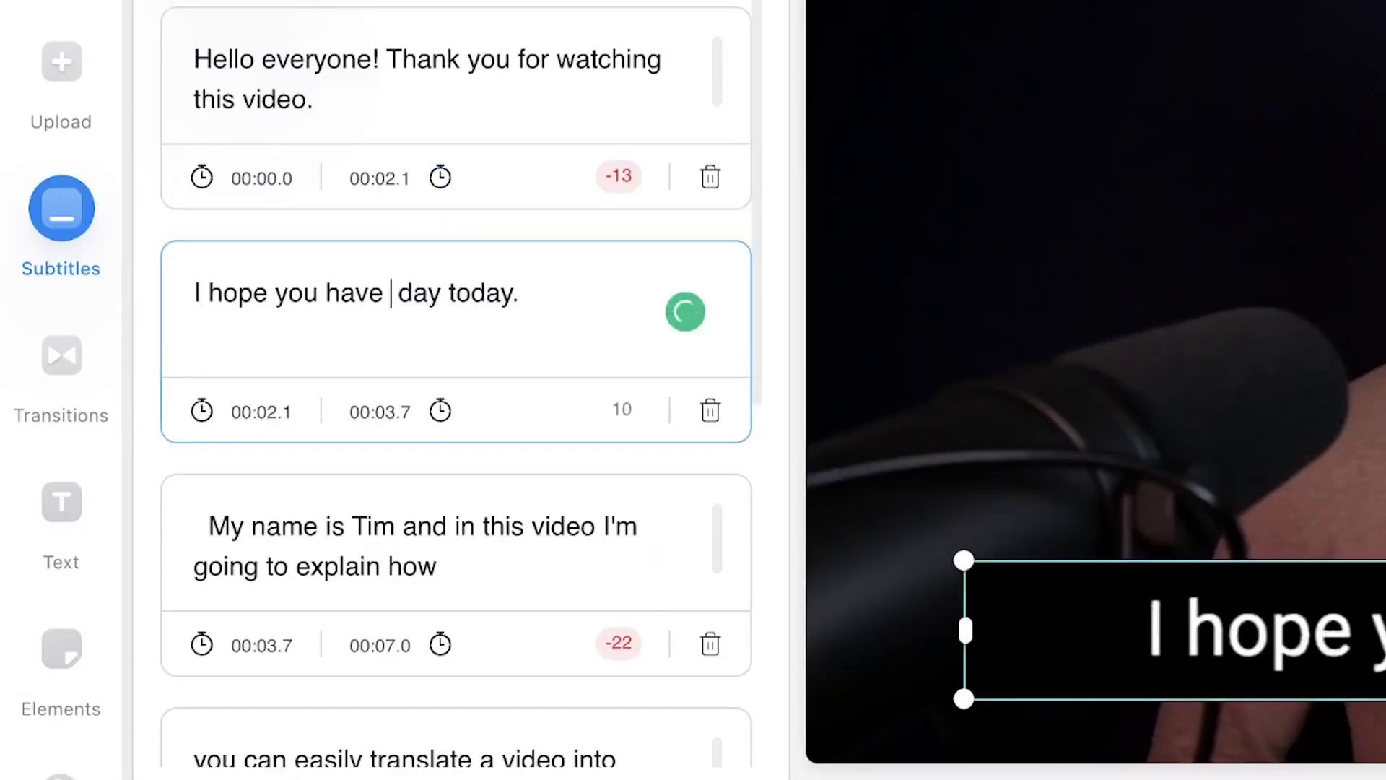
text(awesome)
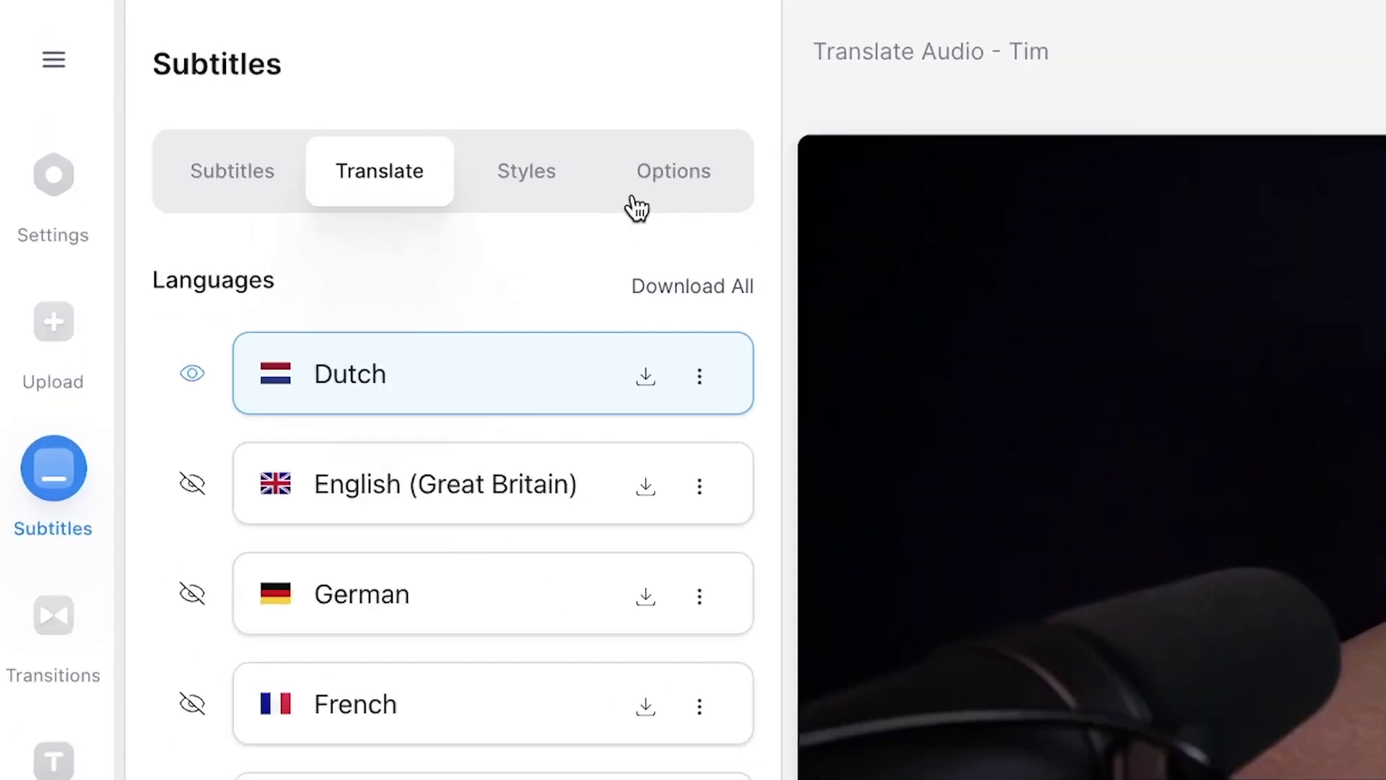
click(371, 113)
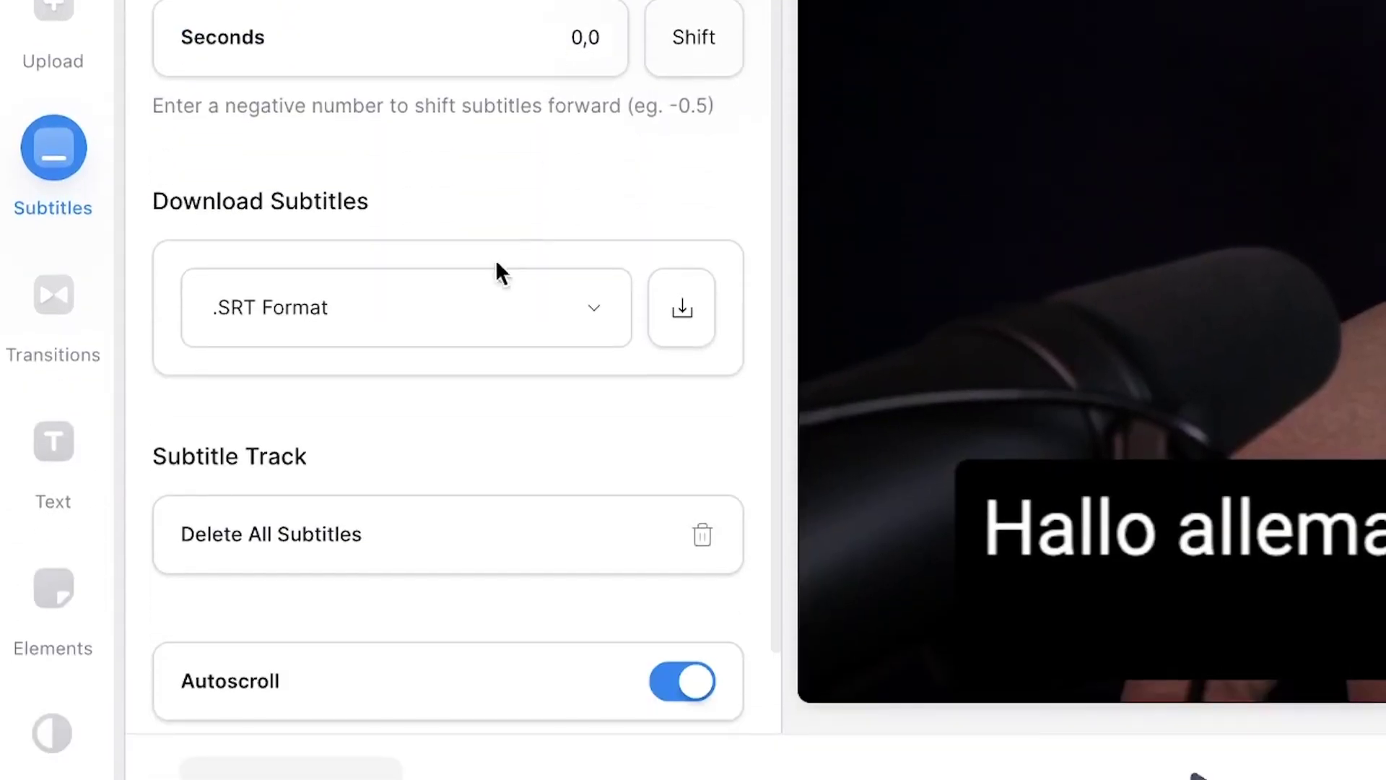
Download the subtitles for all five languages as .TXT files
click(488, 610)
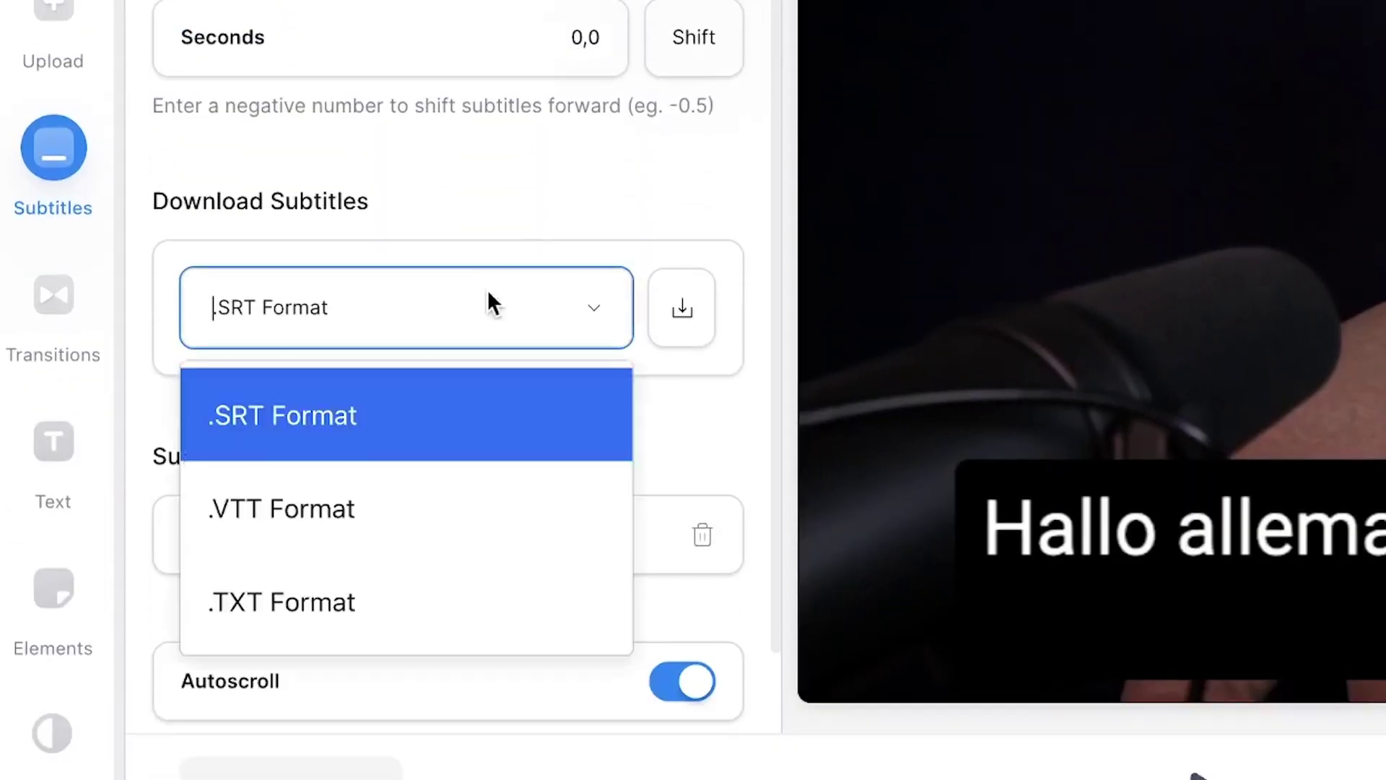
click(401, 602)
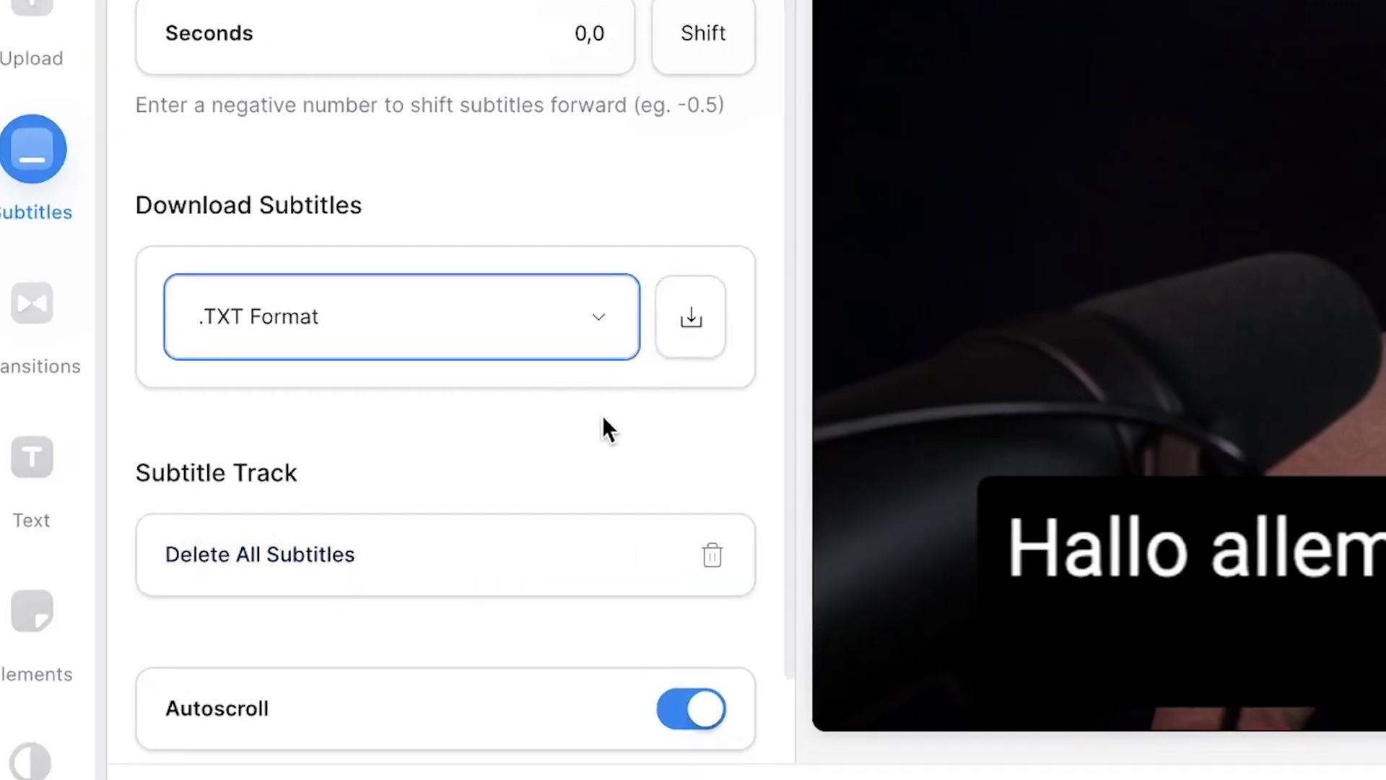
click(692, 370)
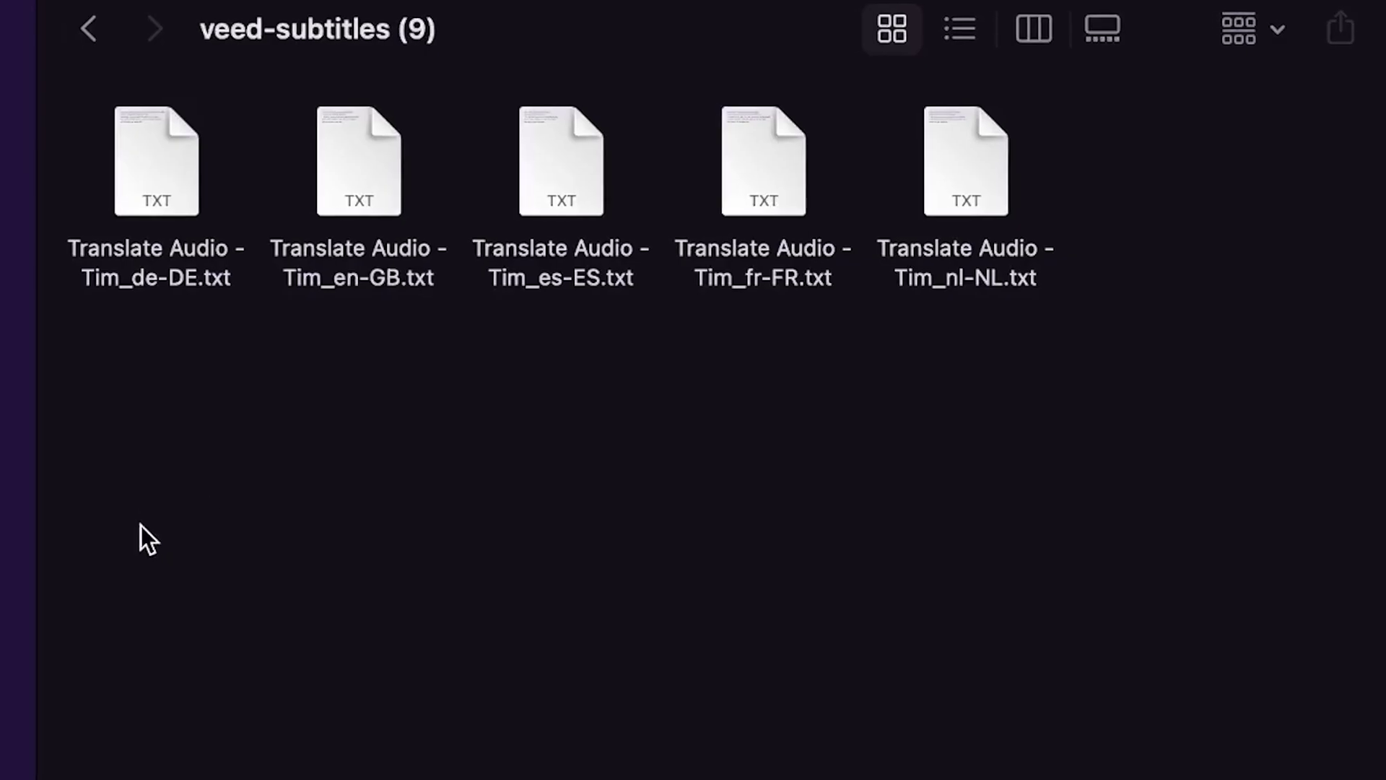
drag(141, 526, 1057, 137)
click(956, 553)
Inspect the Dutch nl-NL subtitle file among the downloaded TXT files
click(972, 275)
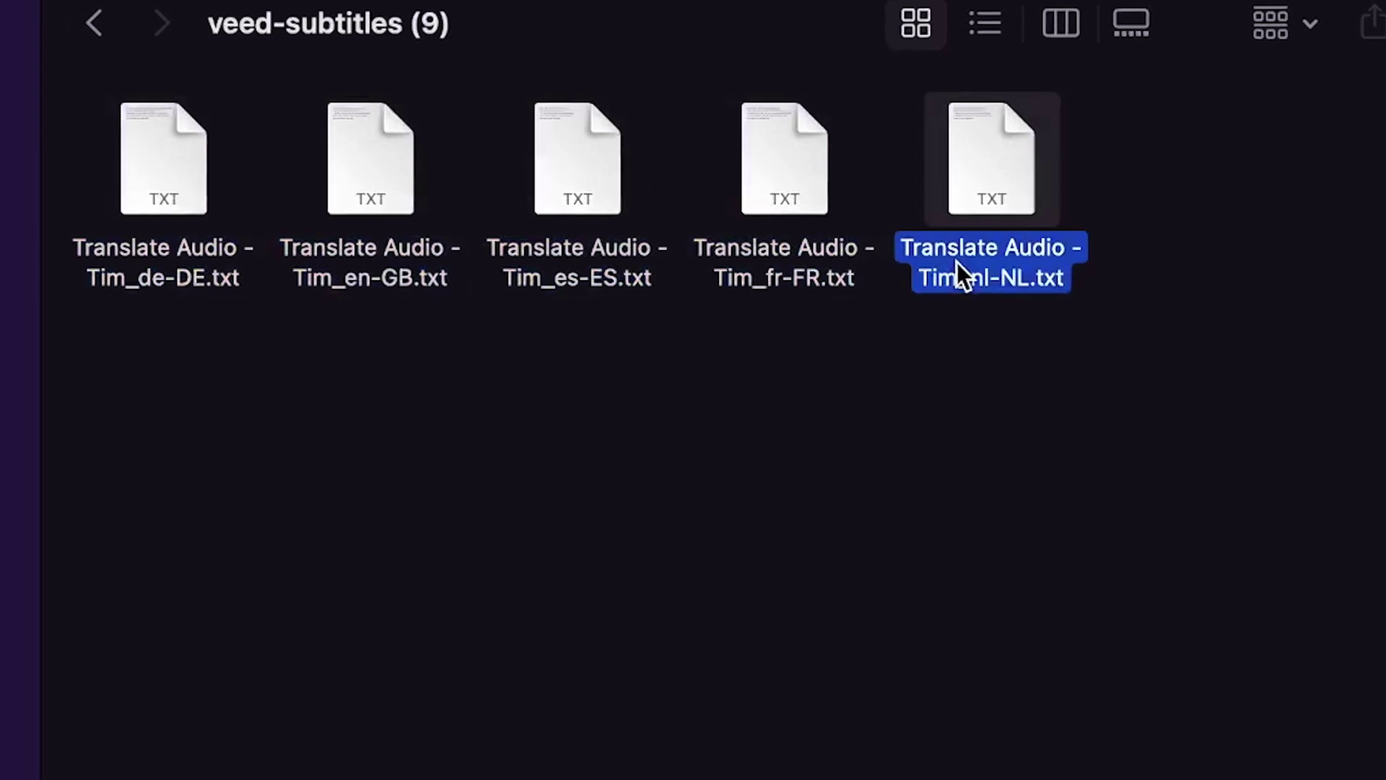
click(1004, 463)
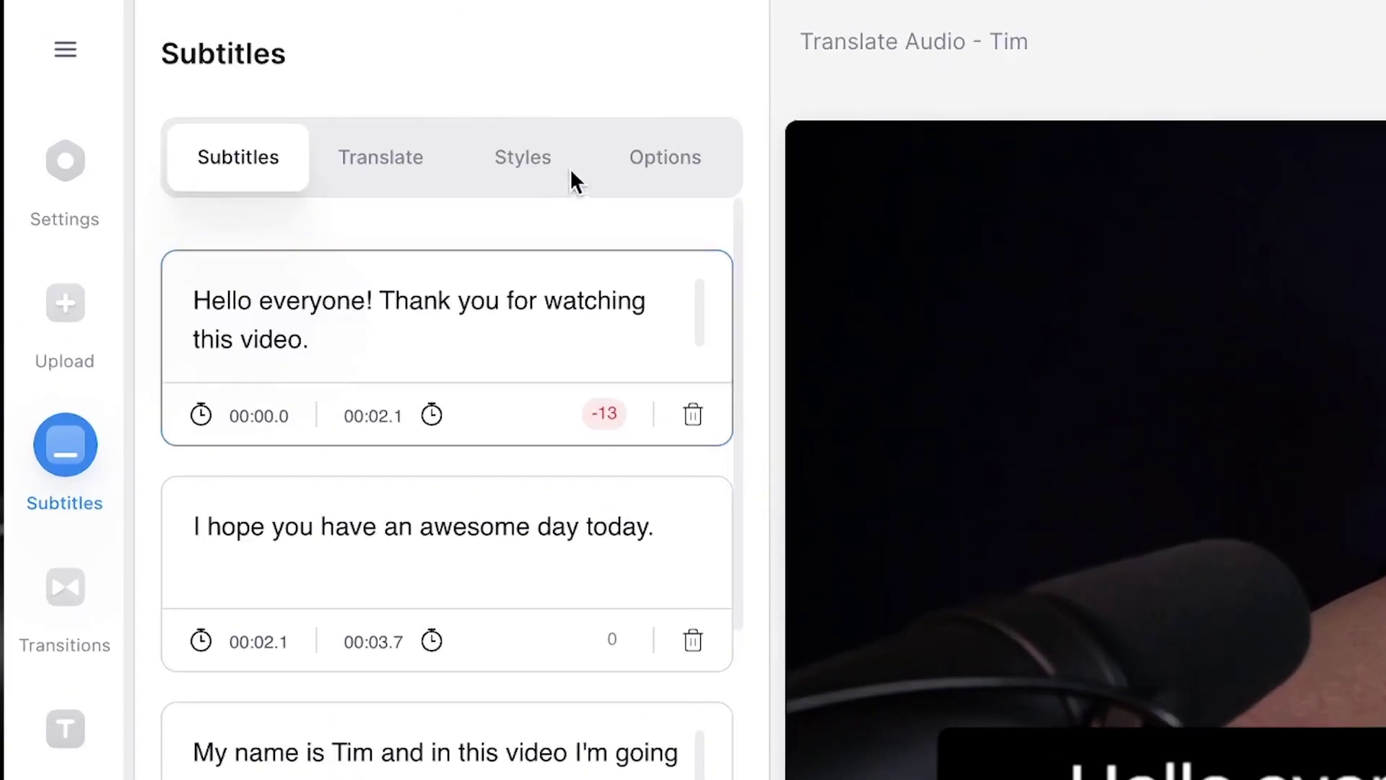
Set the subtitle background block colour to white in the Styles settings
click(337, 103)
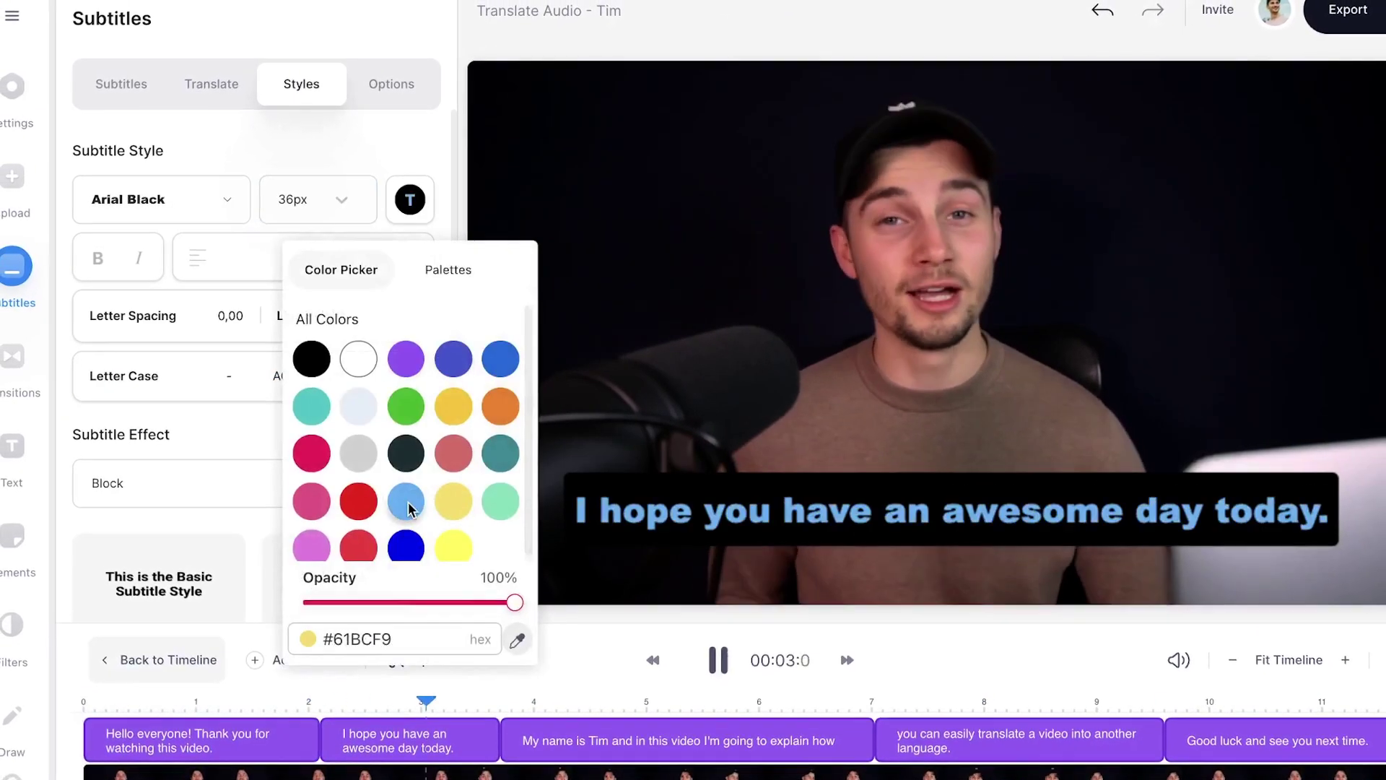
click(442, 142)
click(364, 187)
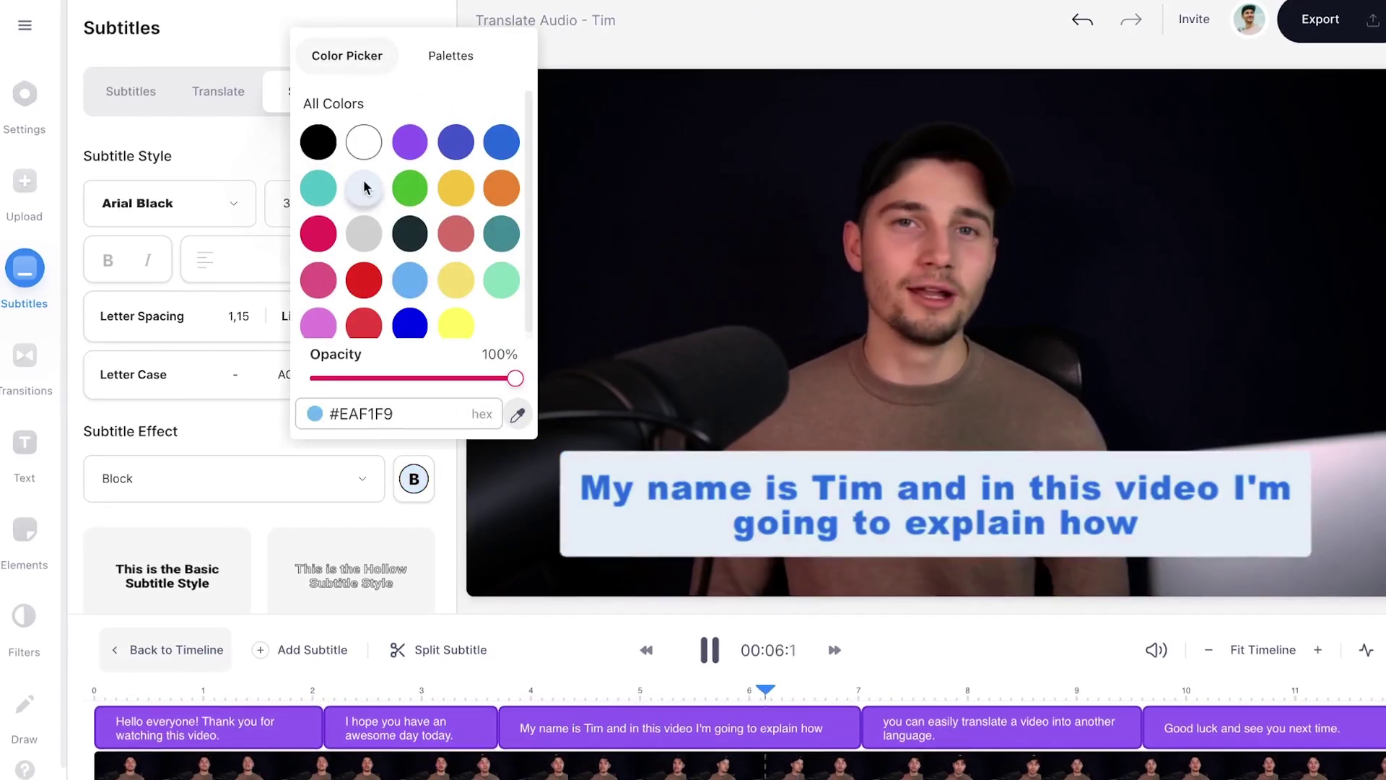
click(359, 479)
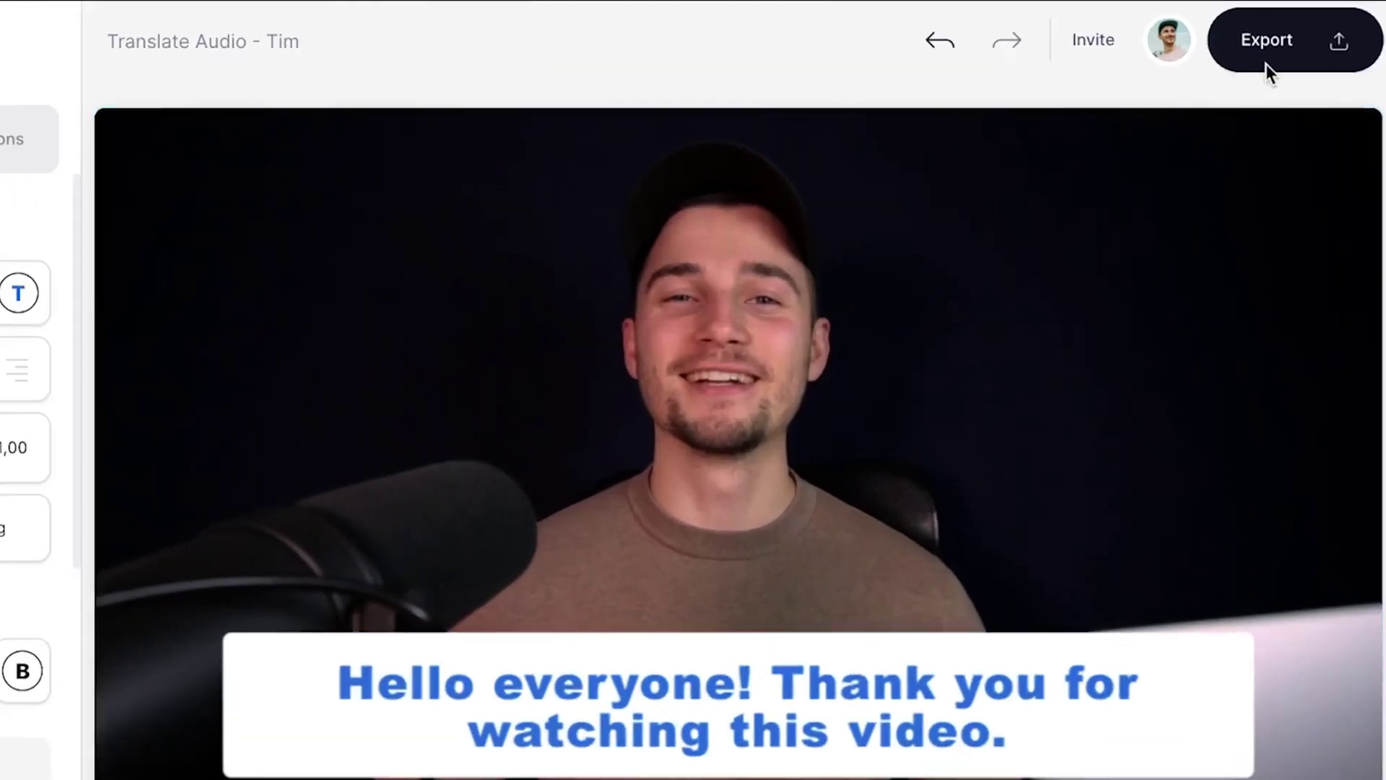
Export the video at the HD preset with subtitles burned in
click(1266, 63)
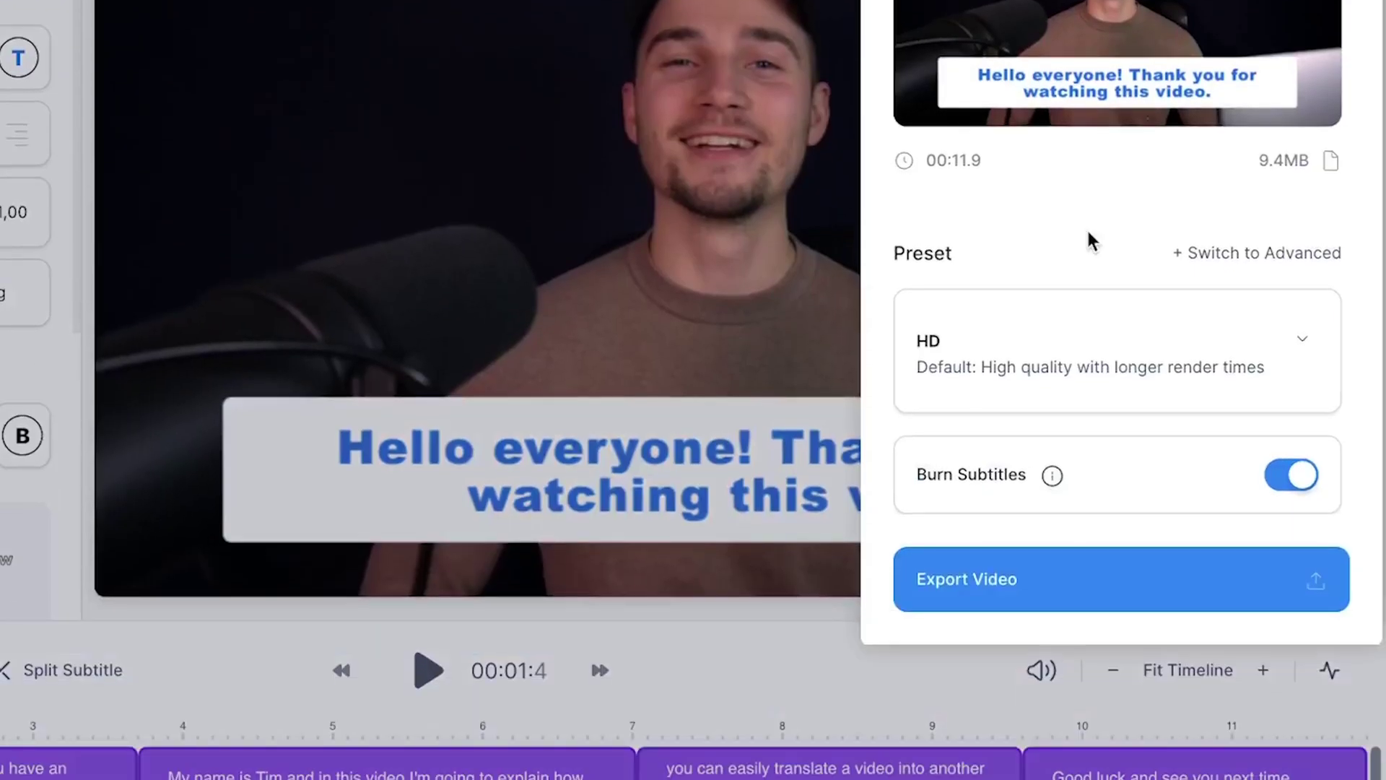
click(1049, 610)
scroll(1048, 390, down, 3)
click(1048, 403)
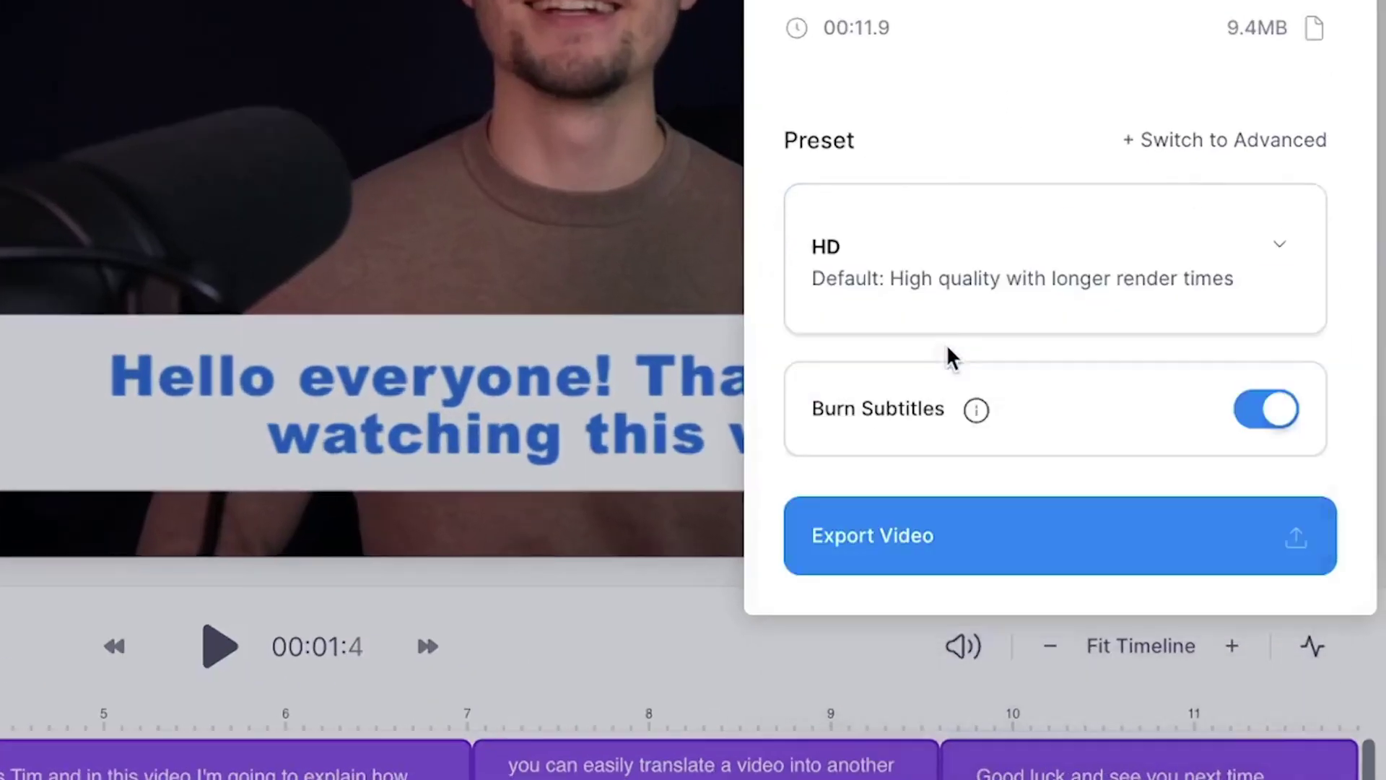
click(1252, 404)
click(1242, 406)
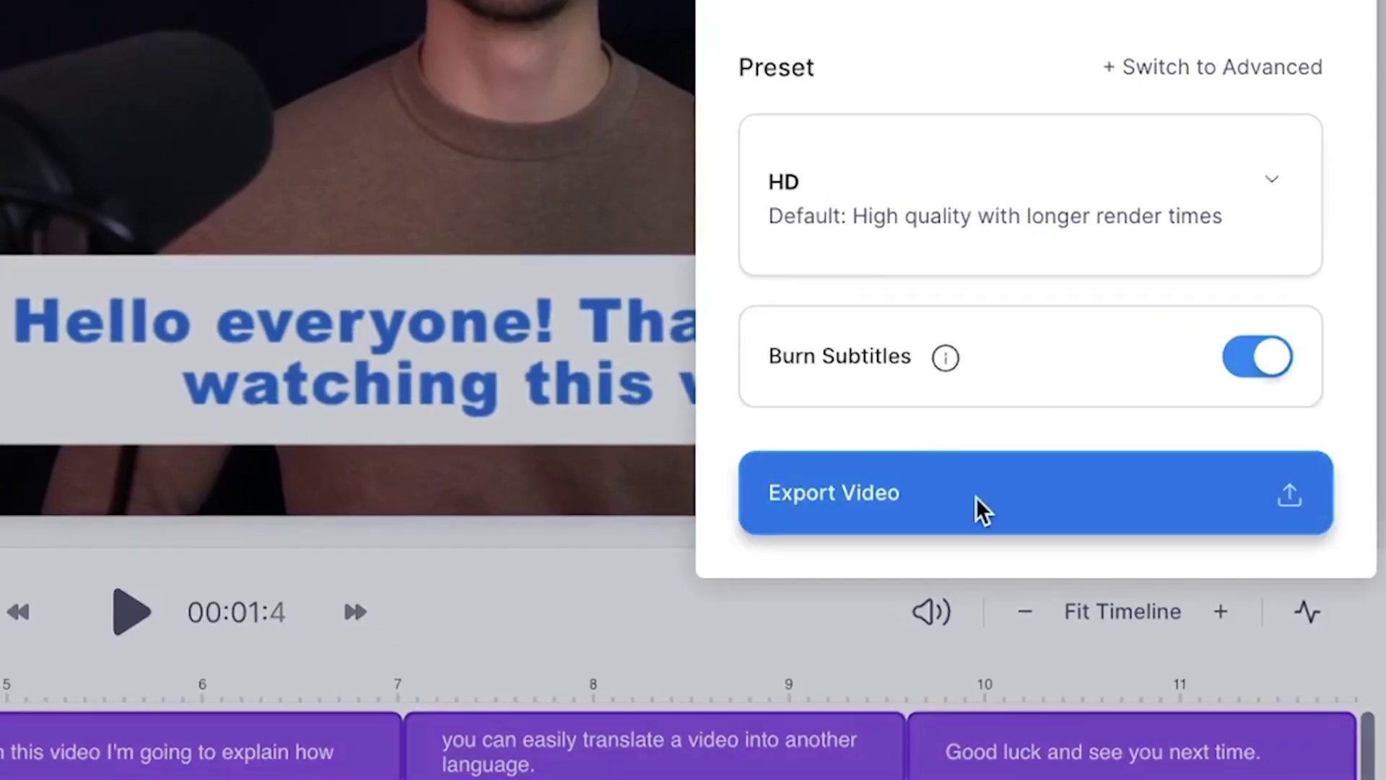
click(1004, 543)
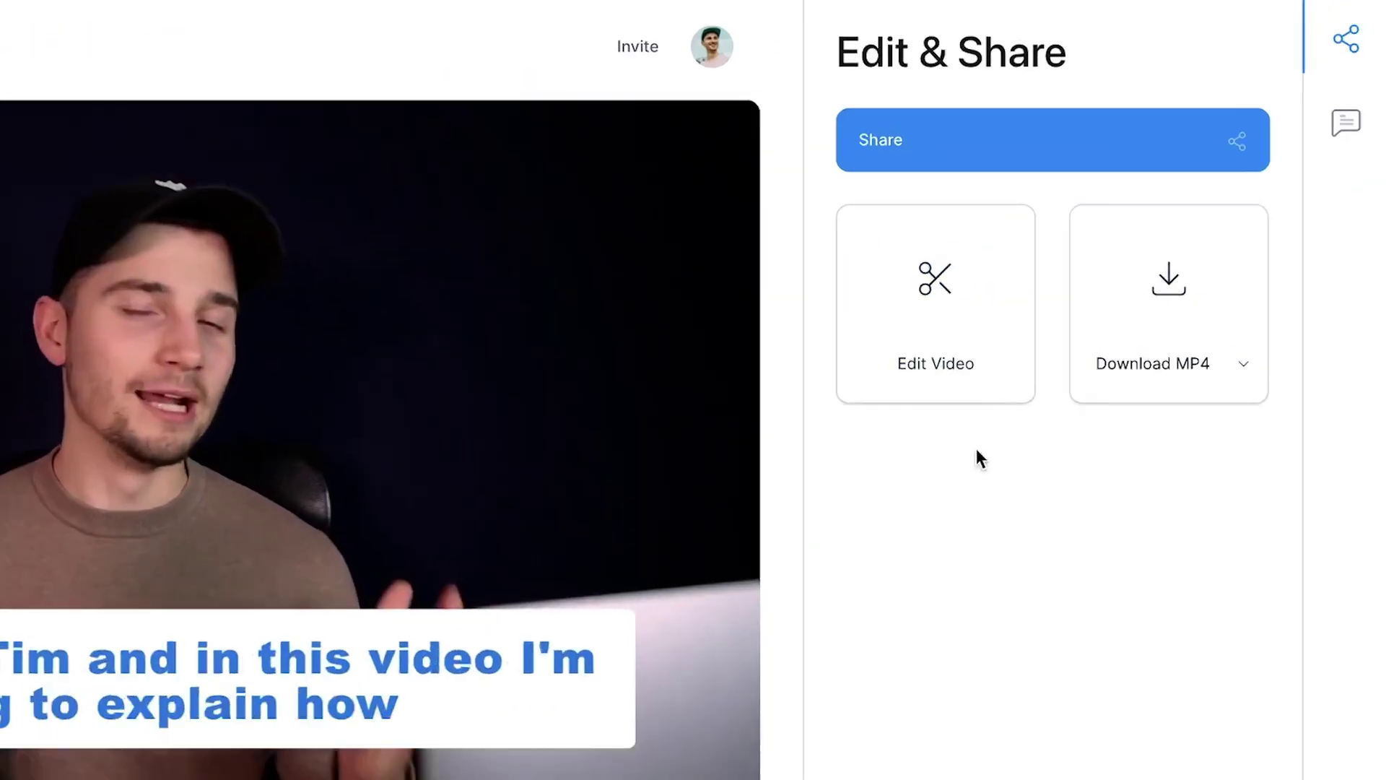
Glance at the share options, download the English-subtitled export as MP4, and return to the editor
click(1001, 160)
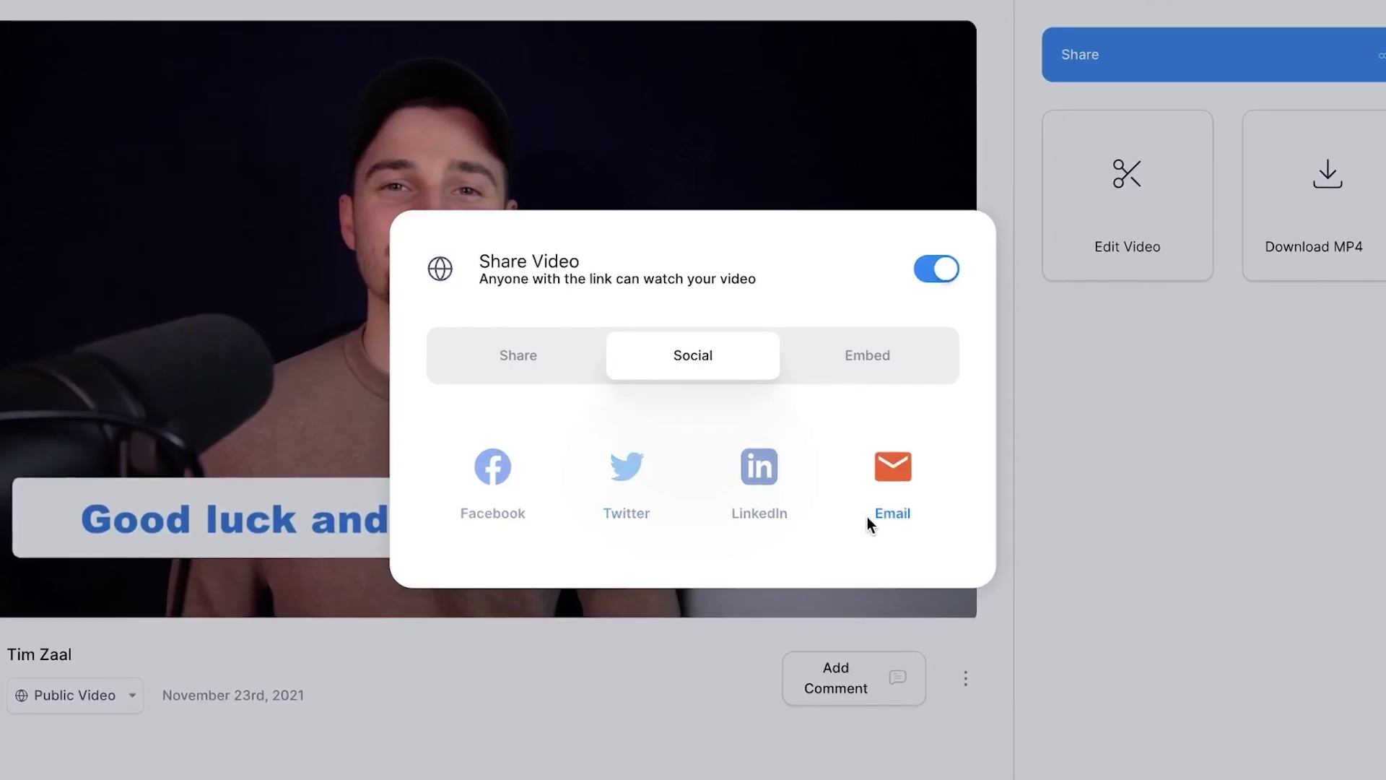
click(1163, 444)
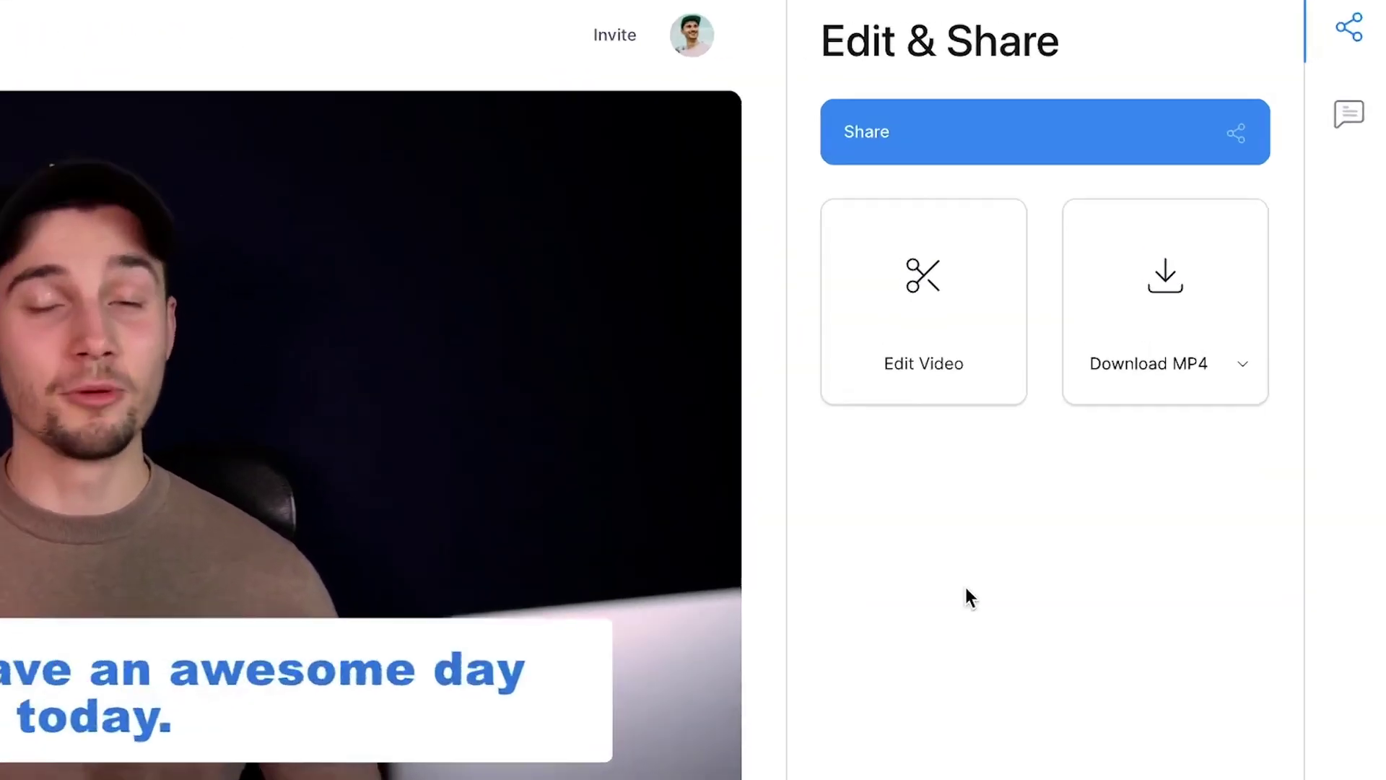
click(1154, 289)
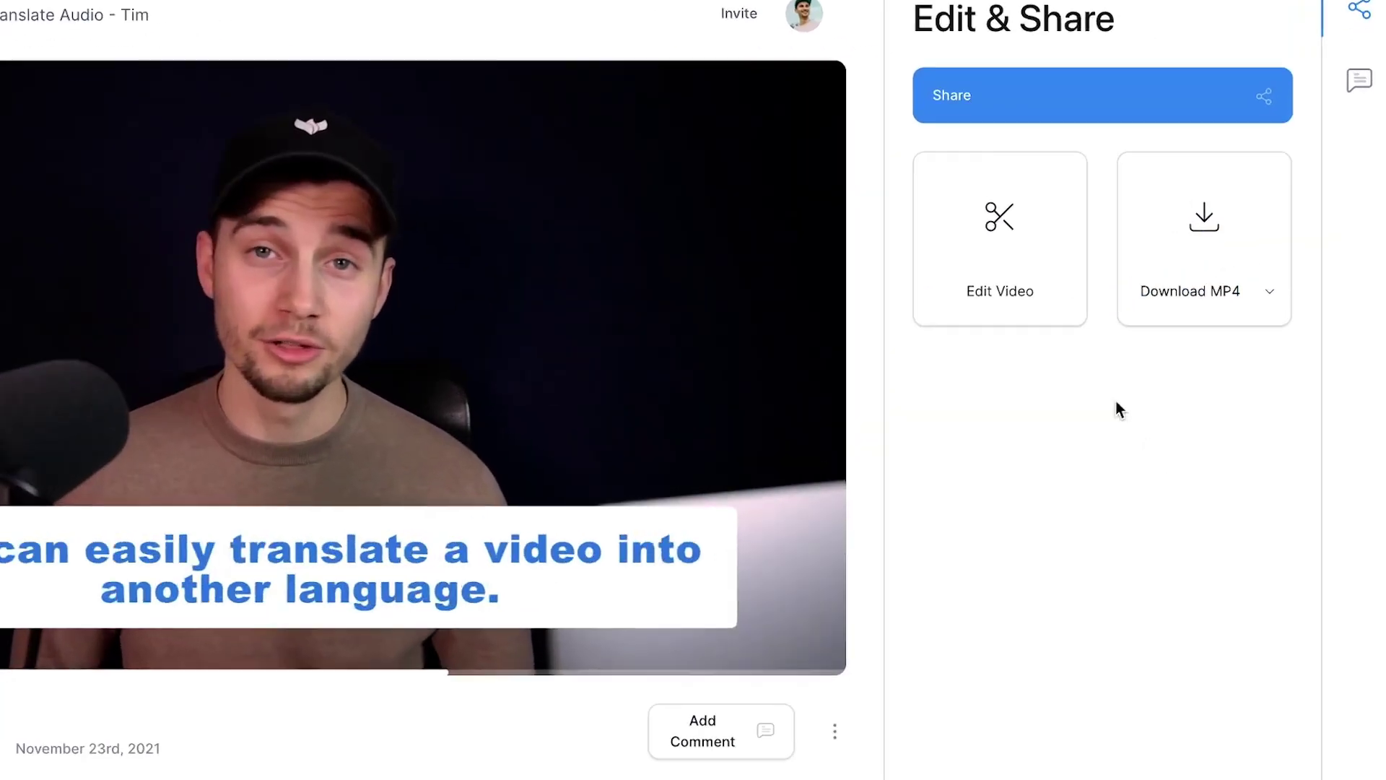
click(953, 315)
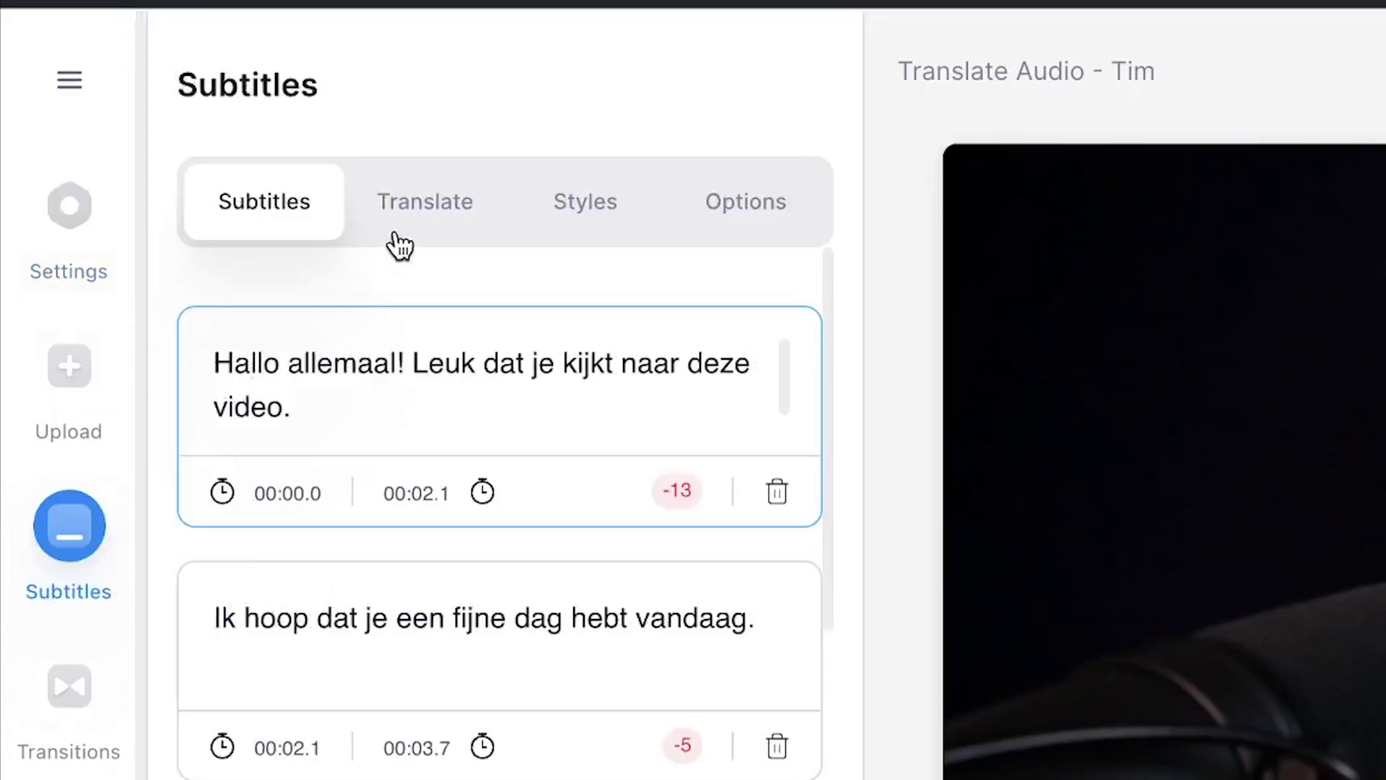
Make German the visible subtitle language, export the video, and download the German MP4
click(393, 243)
click(230, 328)
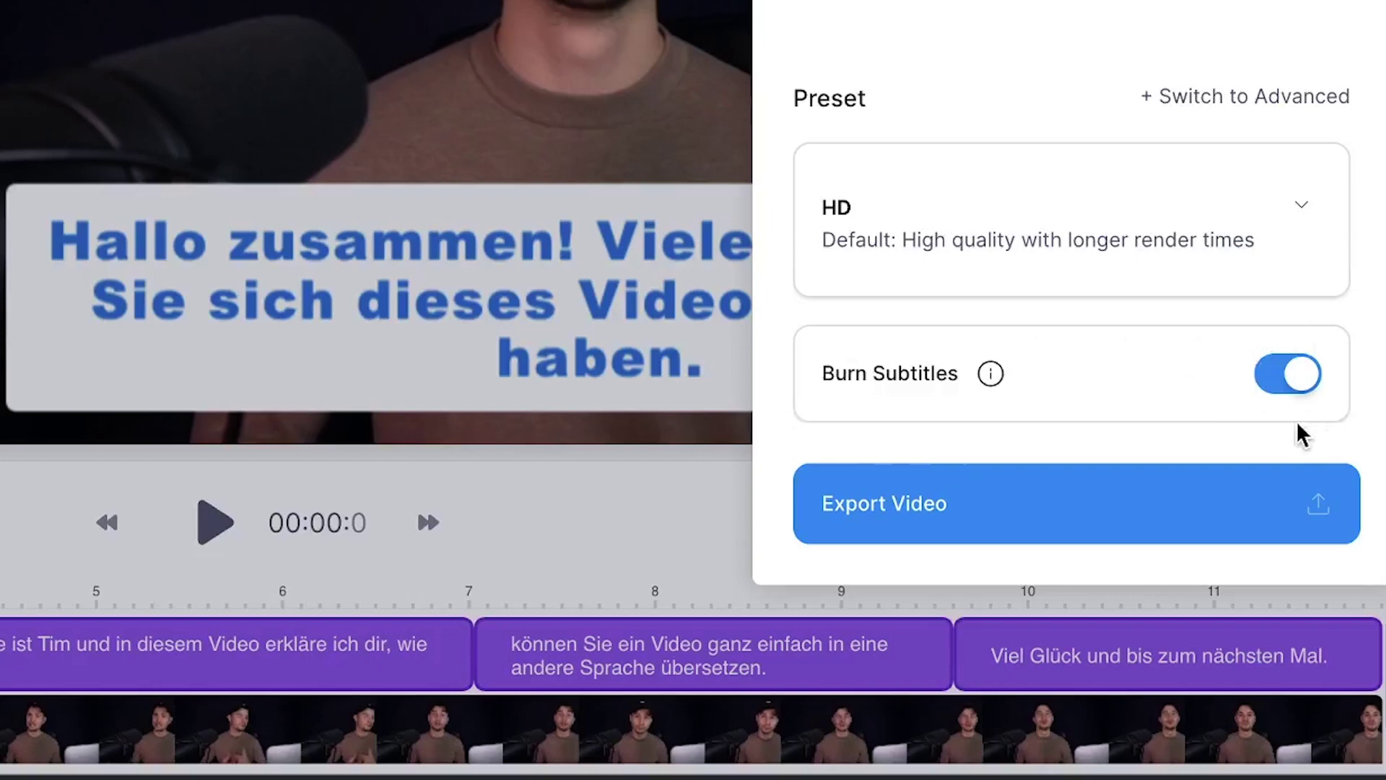
click(1081, 537)
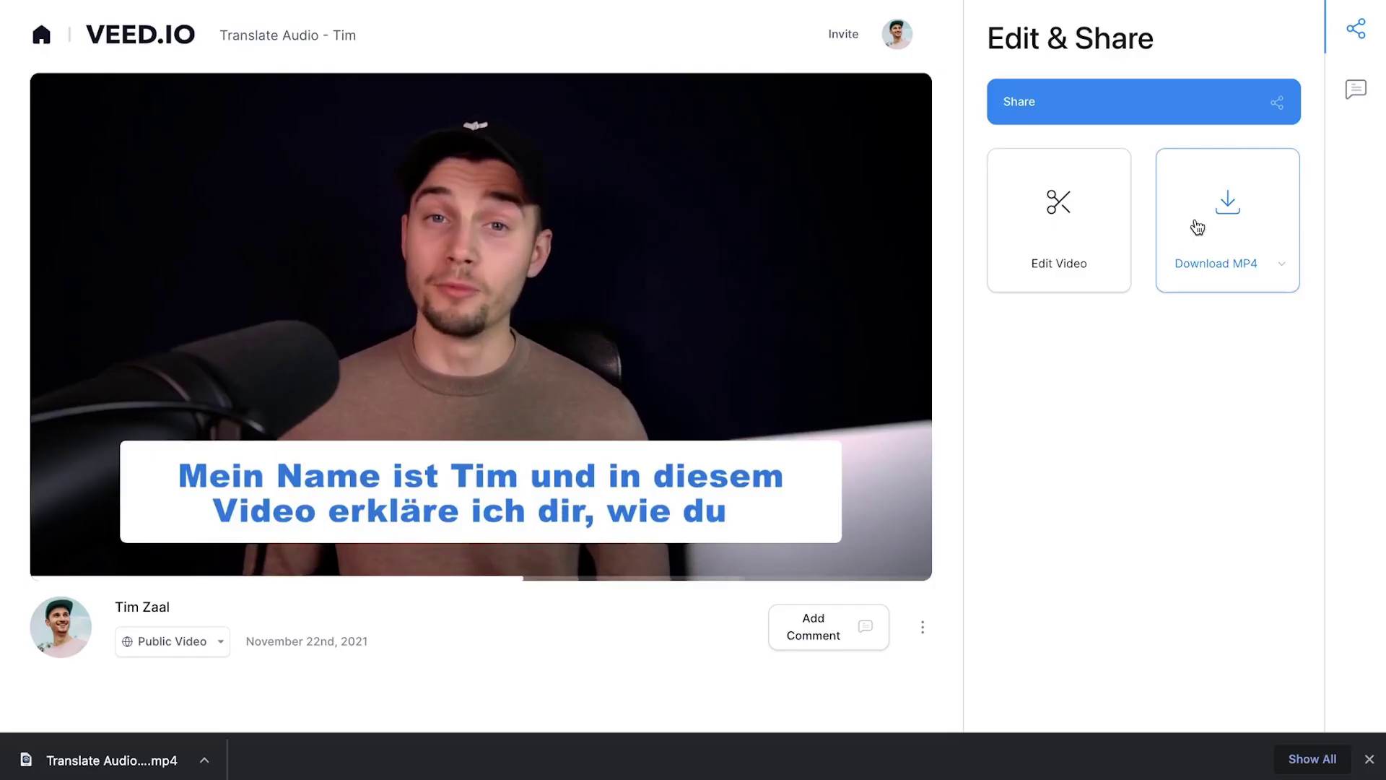
click(1193, 226)
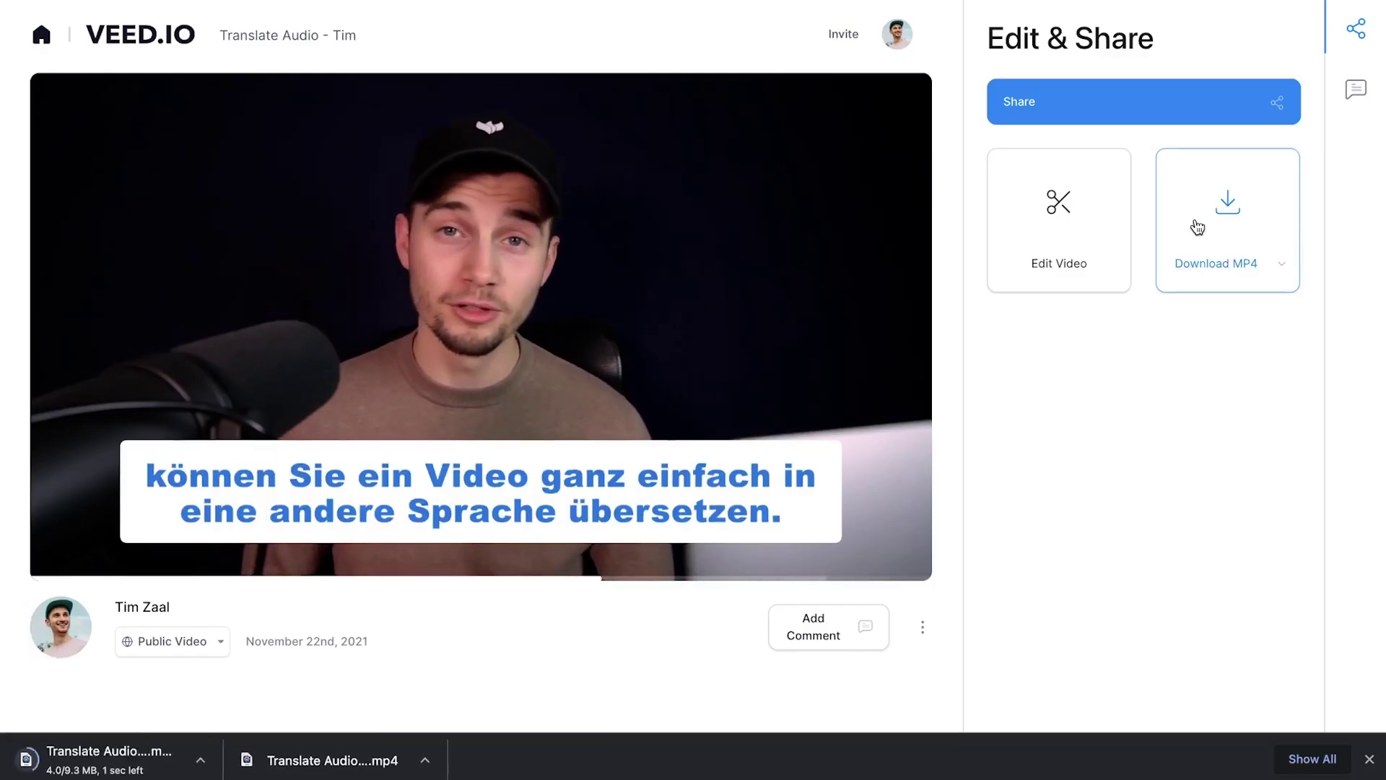